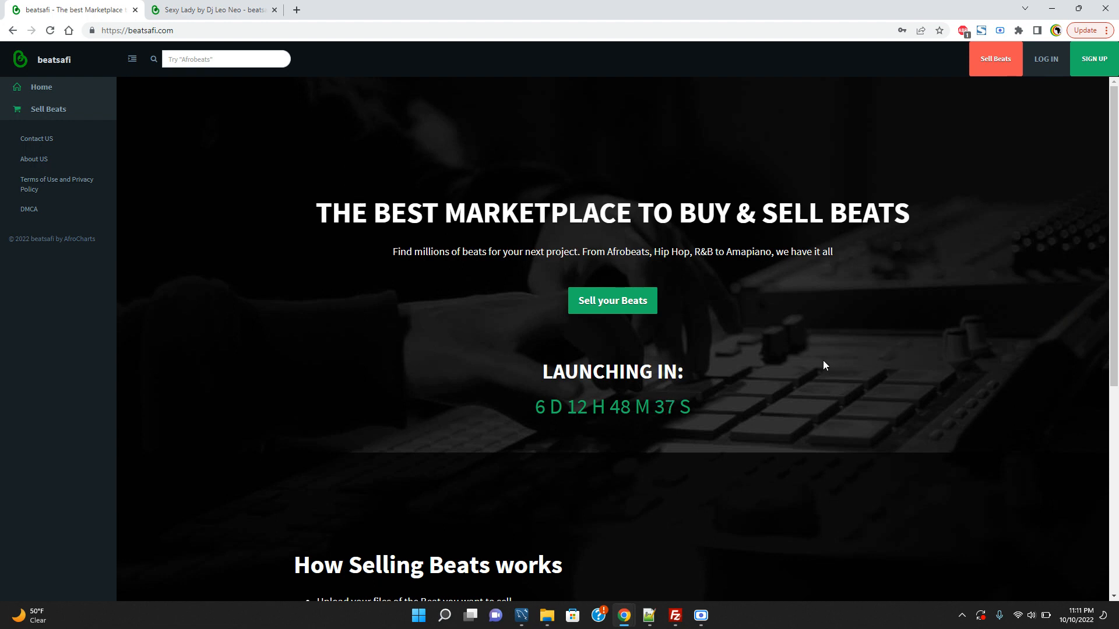
Step: Review the beatsafi home page's explanations of how selling and buying beats works
scroll(599, 418, "down", 4)
scroll(599, 418, "up", 2)
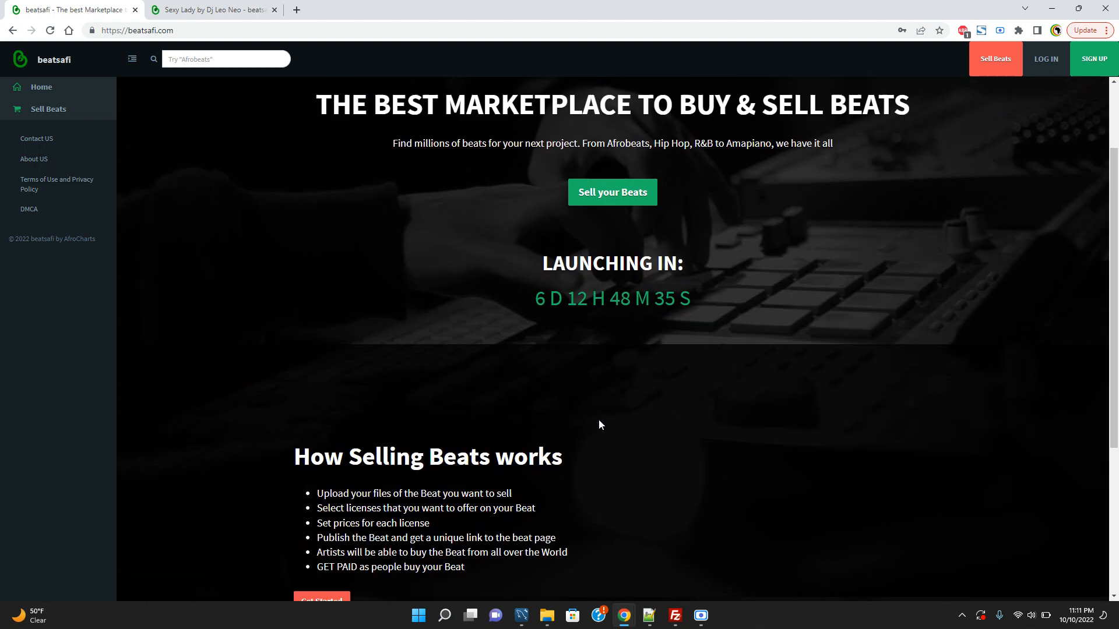
scroll(599, 420, "down", 2)
scroll(599, 420, "up", 1)
scroll(599, 420, "down", 4)
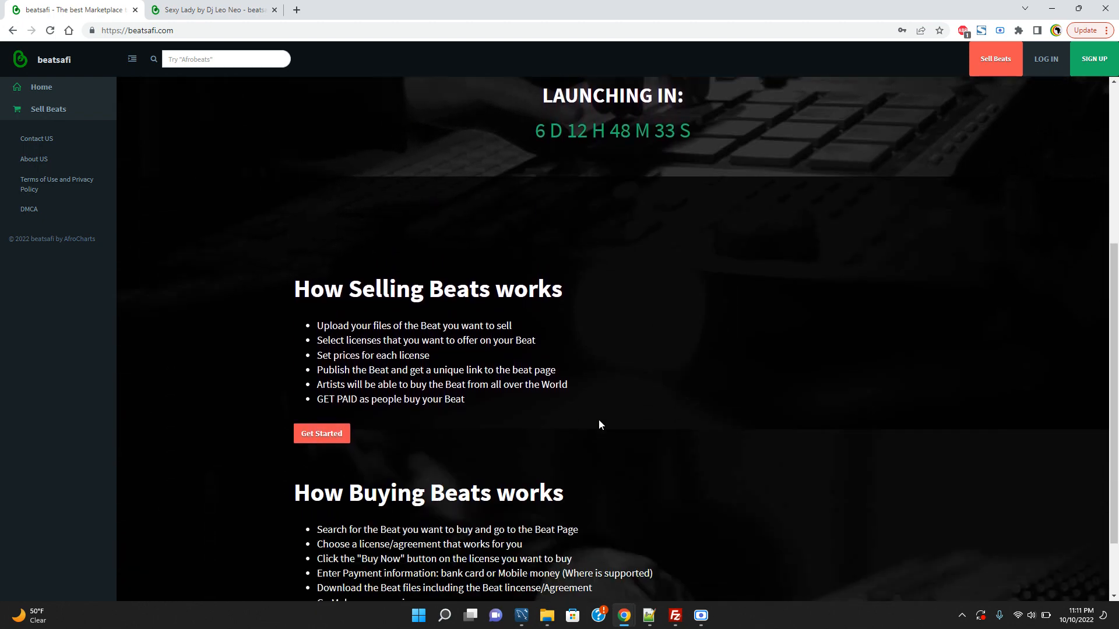
scroll(599, 424, "up", 6)
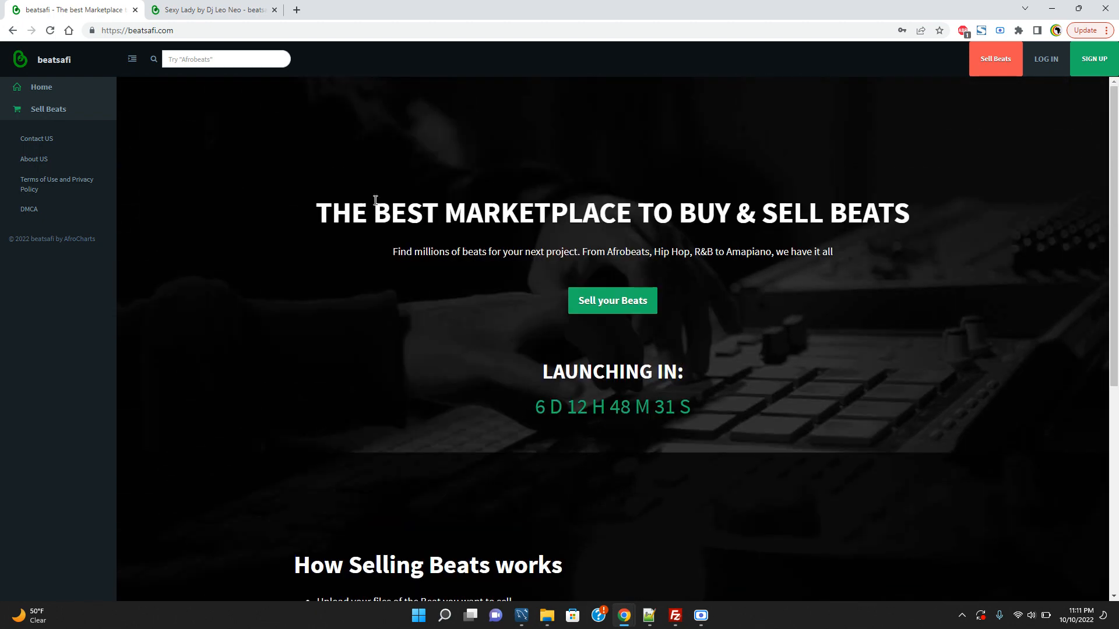
Step: Examine the Sexy Lady beat page's pricing and licenses, highlighting the exclusivity term under the exclusive rights license
left_click(242, 15)
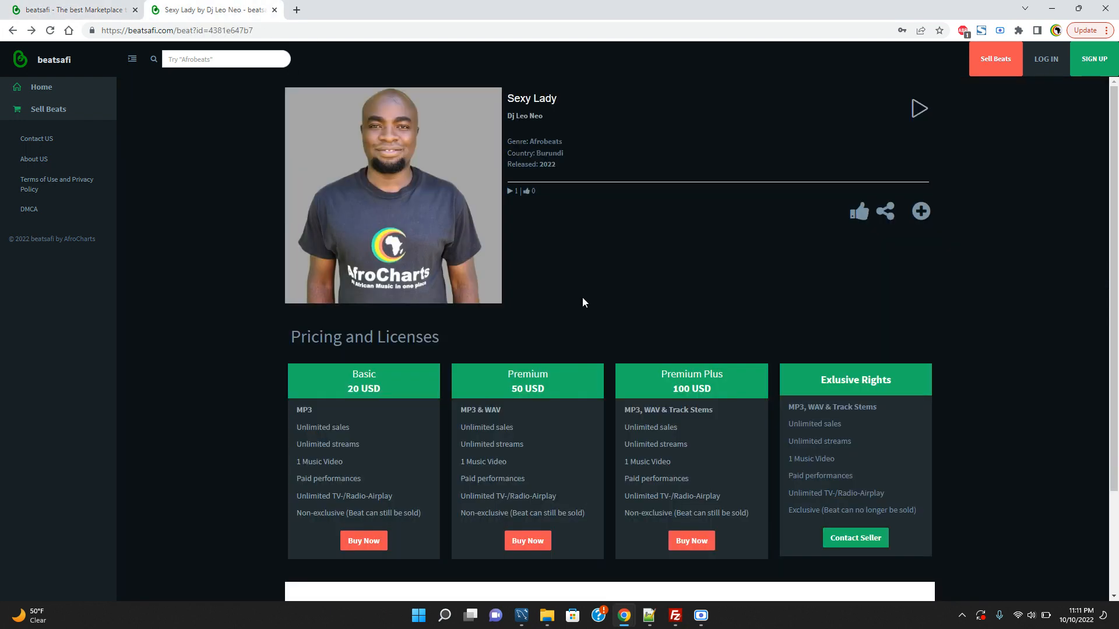
scroll(582, 297, "down", 1)
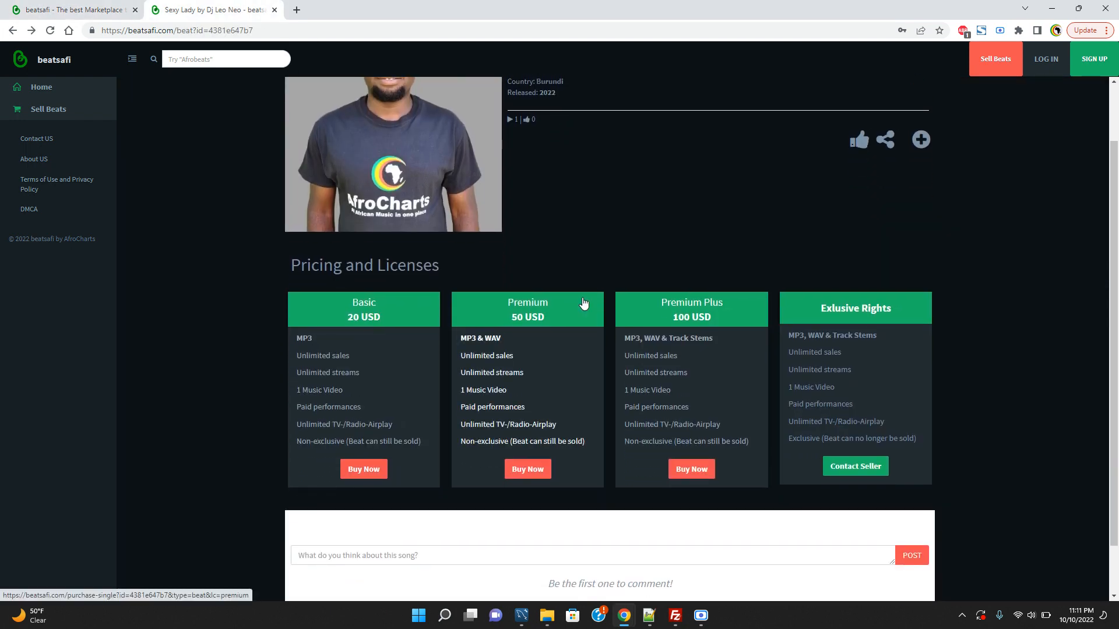
scroll(652, 355, "down", 1)
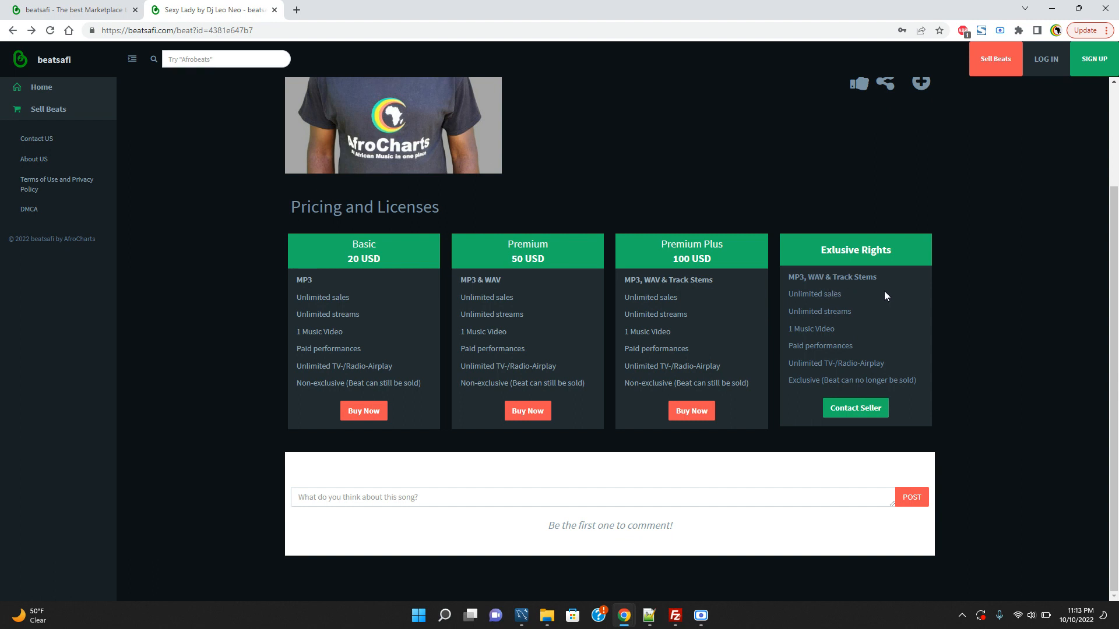
triple_click(816, 382)
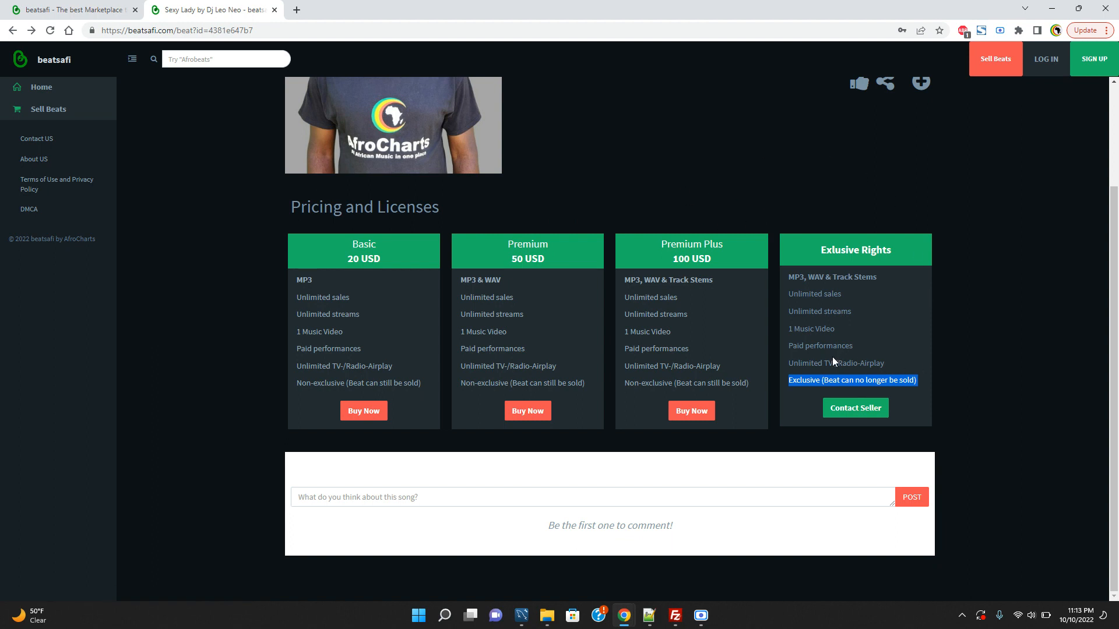
scroll(970, 372, "up", 2)
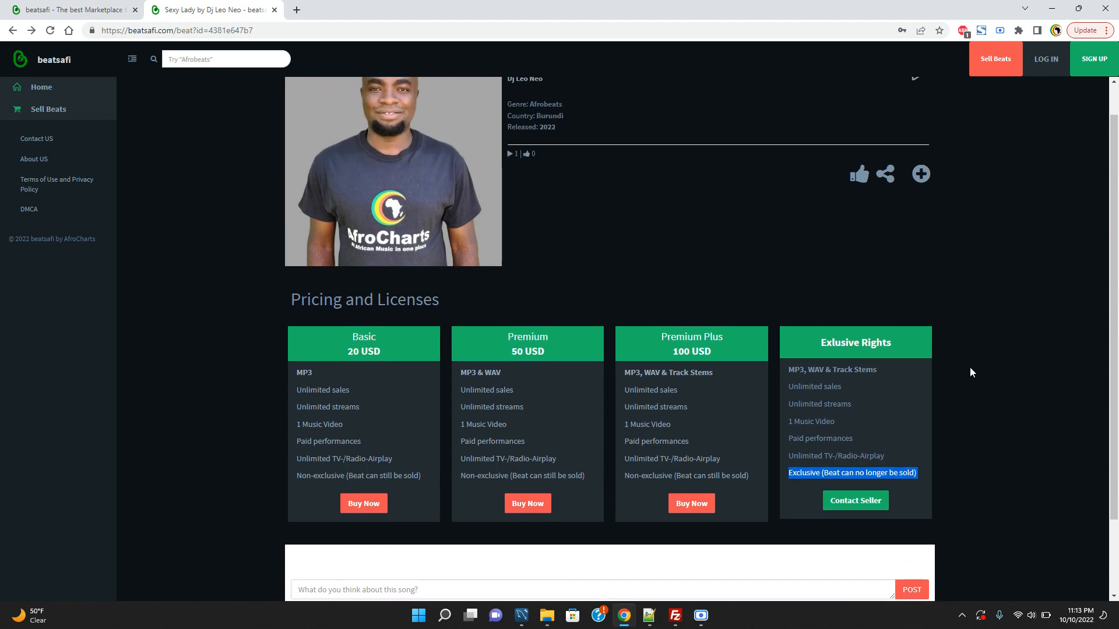
scroll(971, 371, "down", 2)
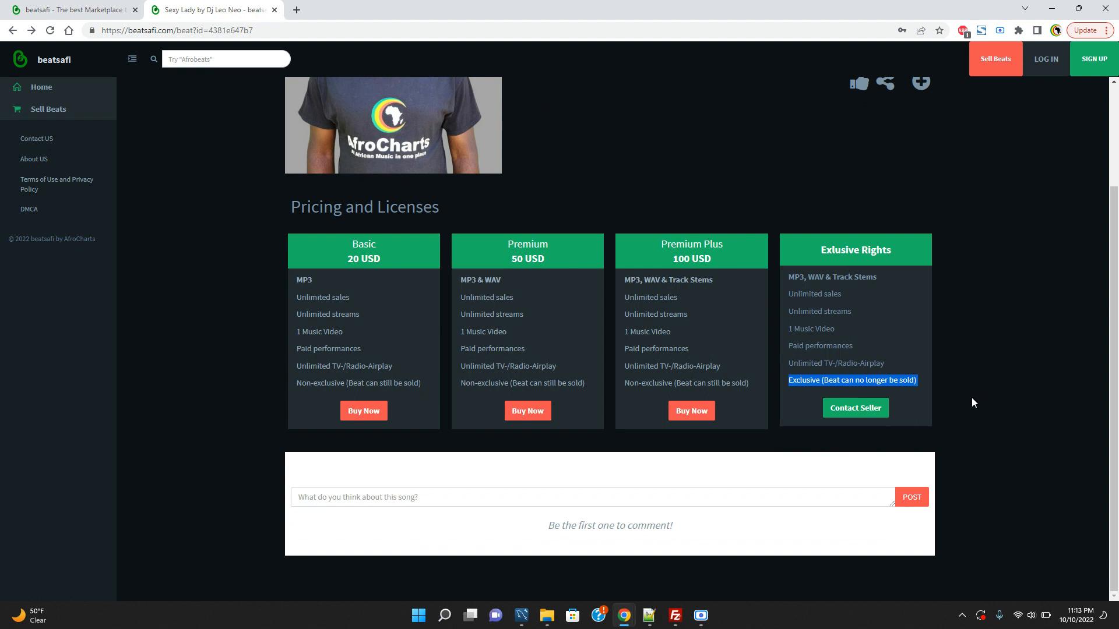
scroll(947, 228, "up", 3)
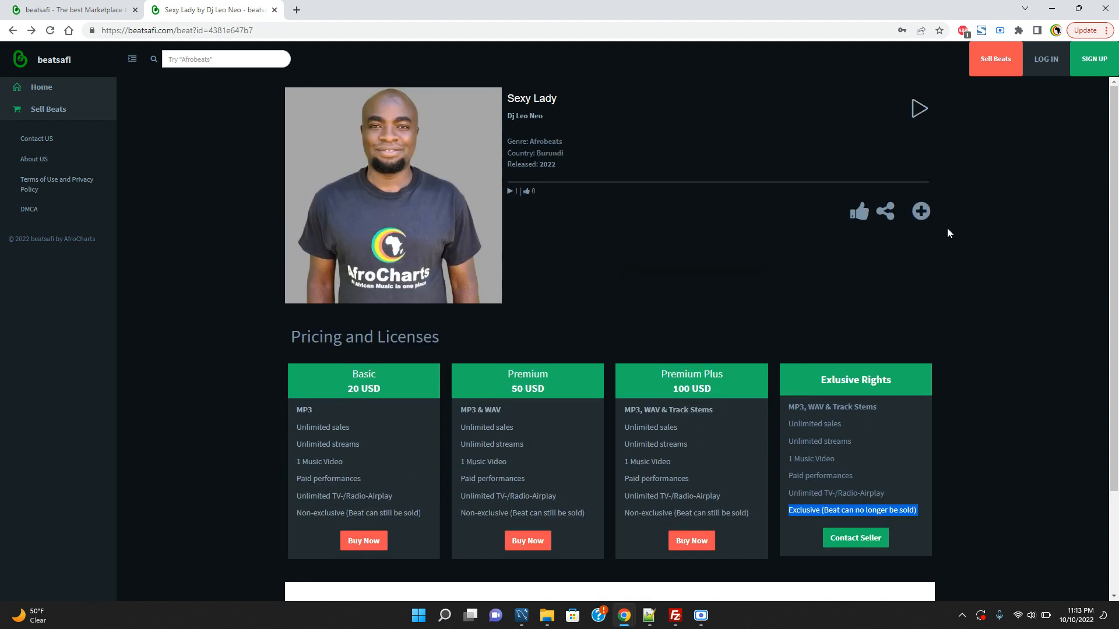
scroll(951, 317, "down", 2)
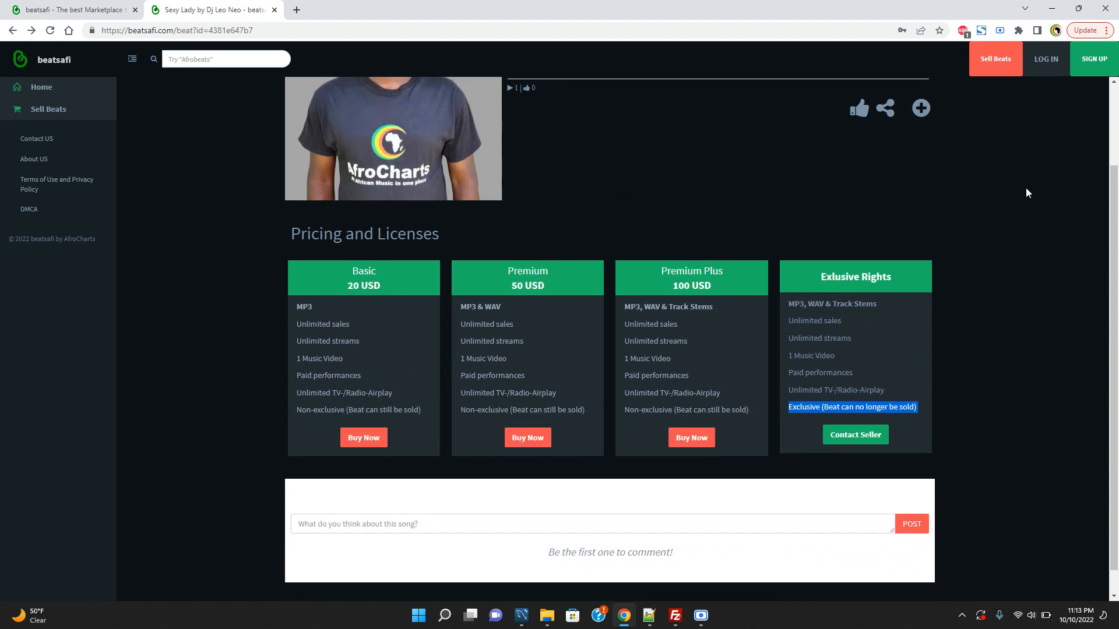
scroll(1025, 193, "up", 2)
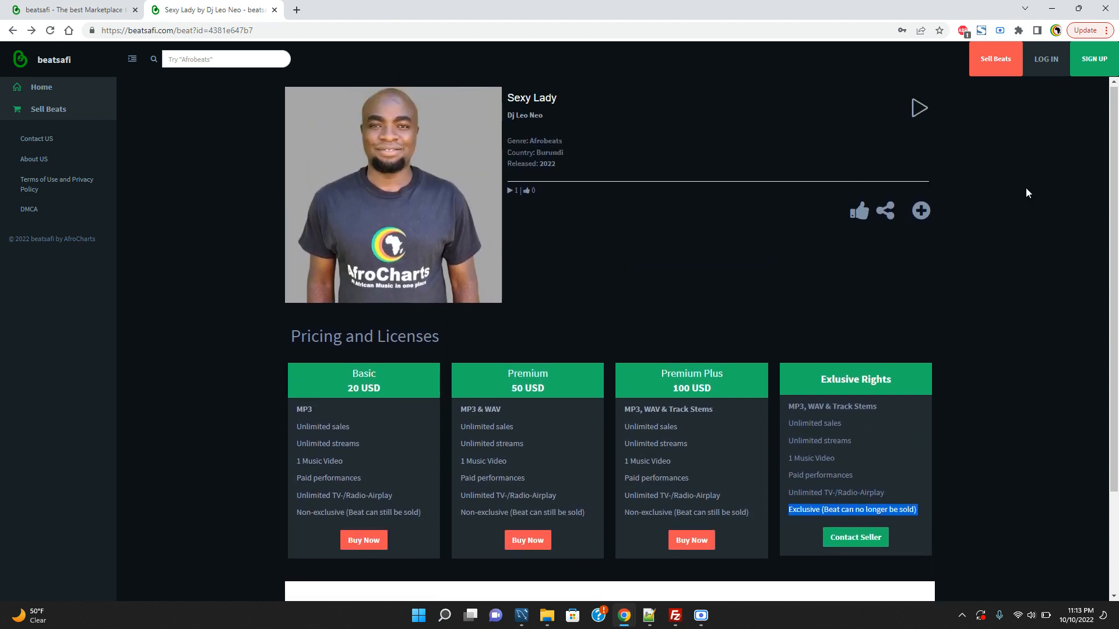
Step: Open the Sell Beats pricing page and compare the Free Plan with beatsafi Pro
right_click(1003, 61)
left_click(1003, 62)
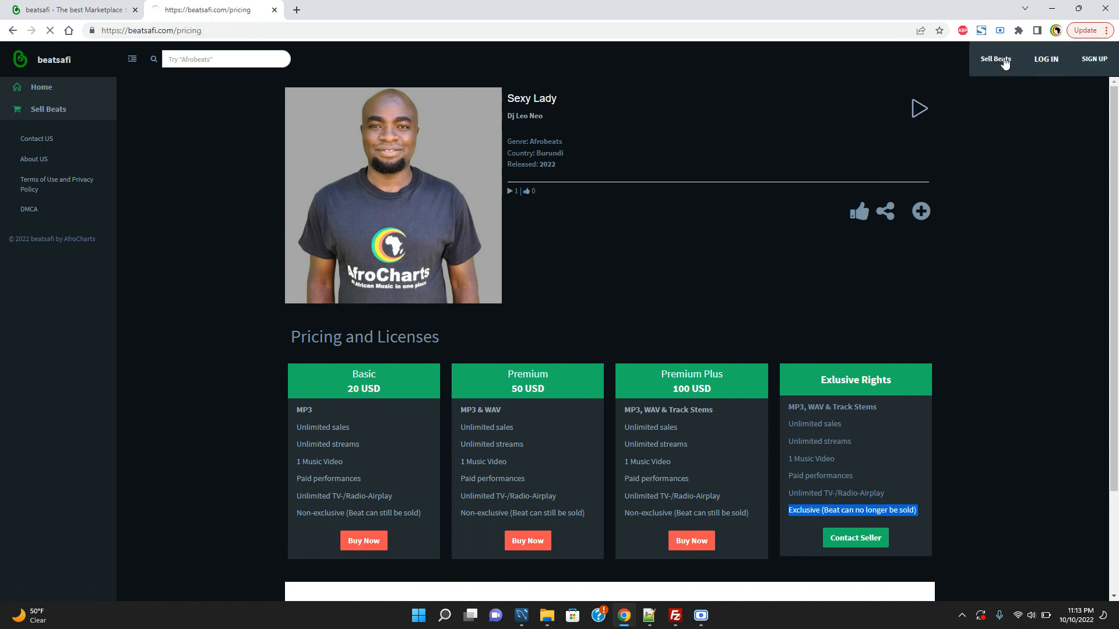
scroll(920, 298, "down", 5)
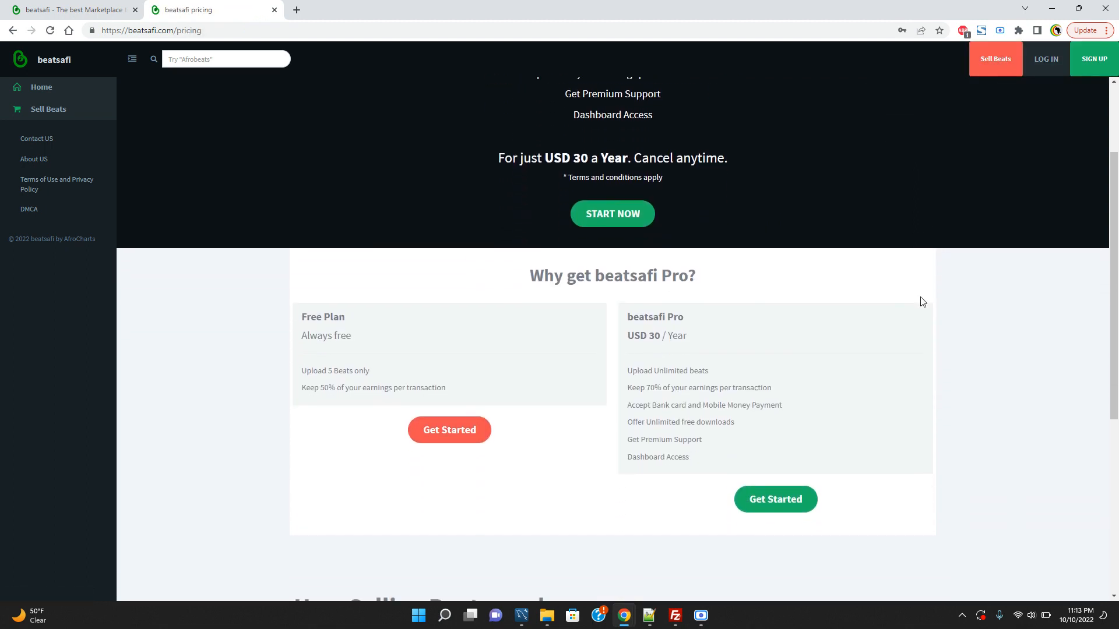
scroll(923, 302, "up", 2)
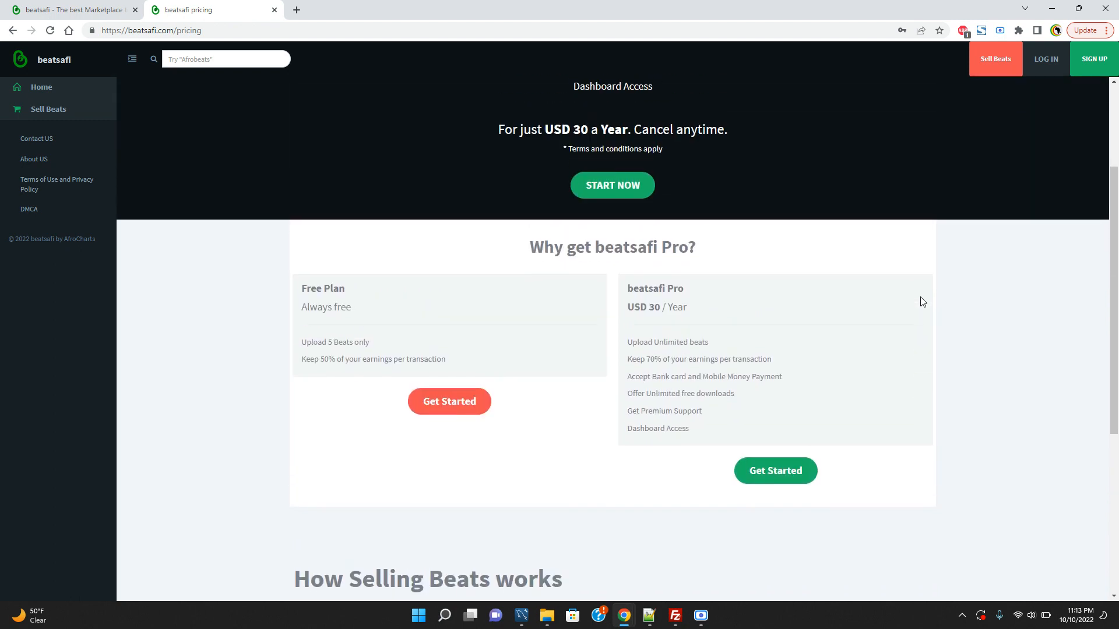
scroll(923, 302, "up", 1)
scroll(922, 301, "down", 2)
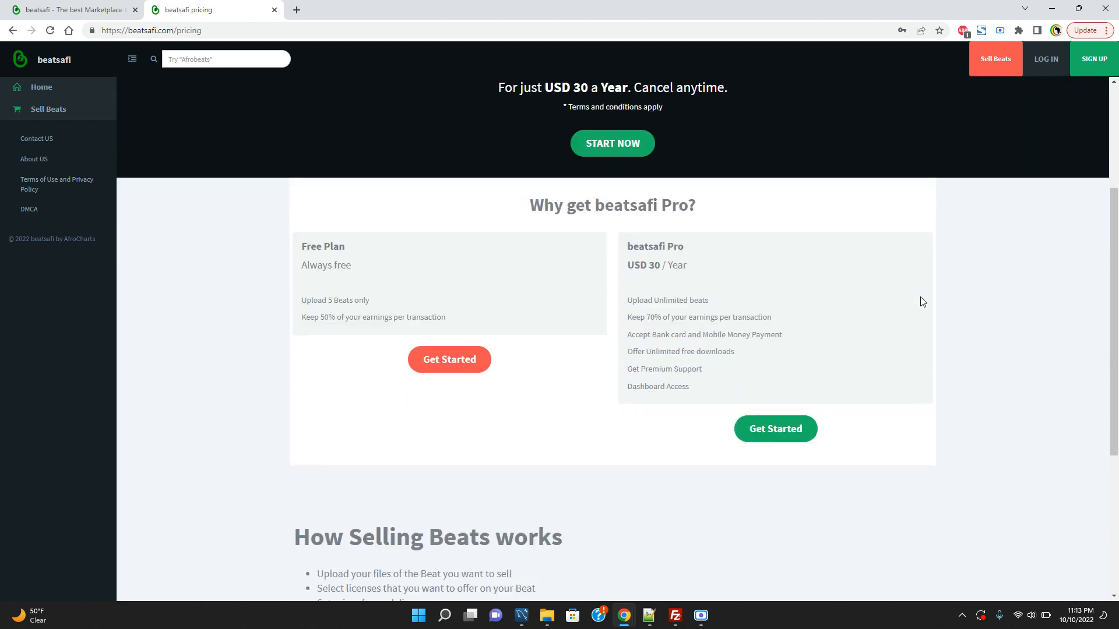
scroll(923, 301, "up", 1)
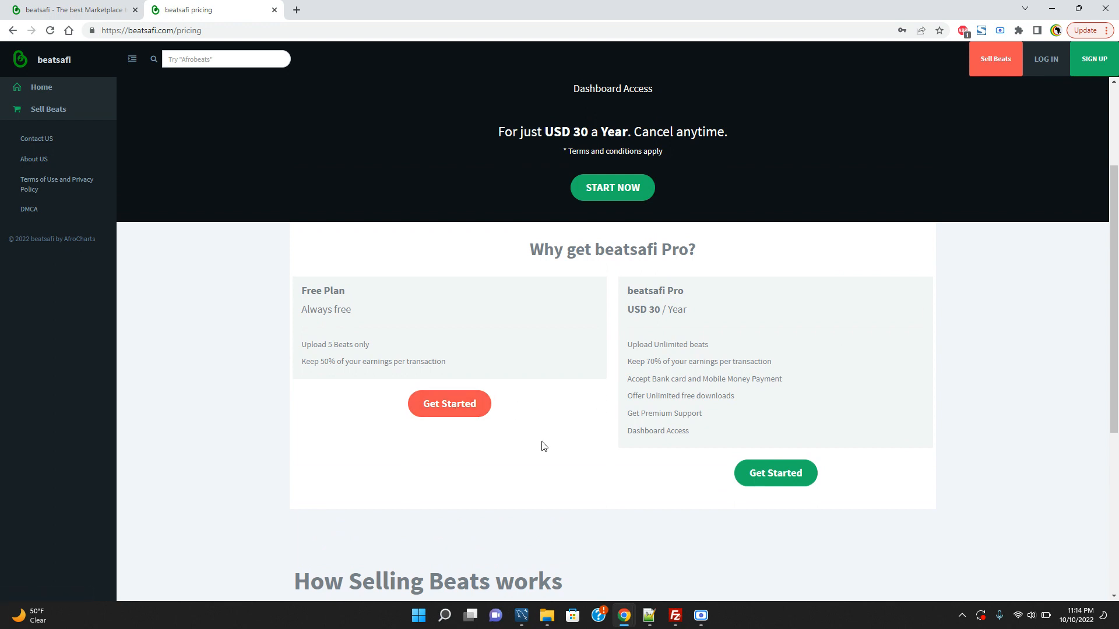
scroll(734, 419, "down", 3)
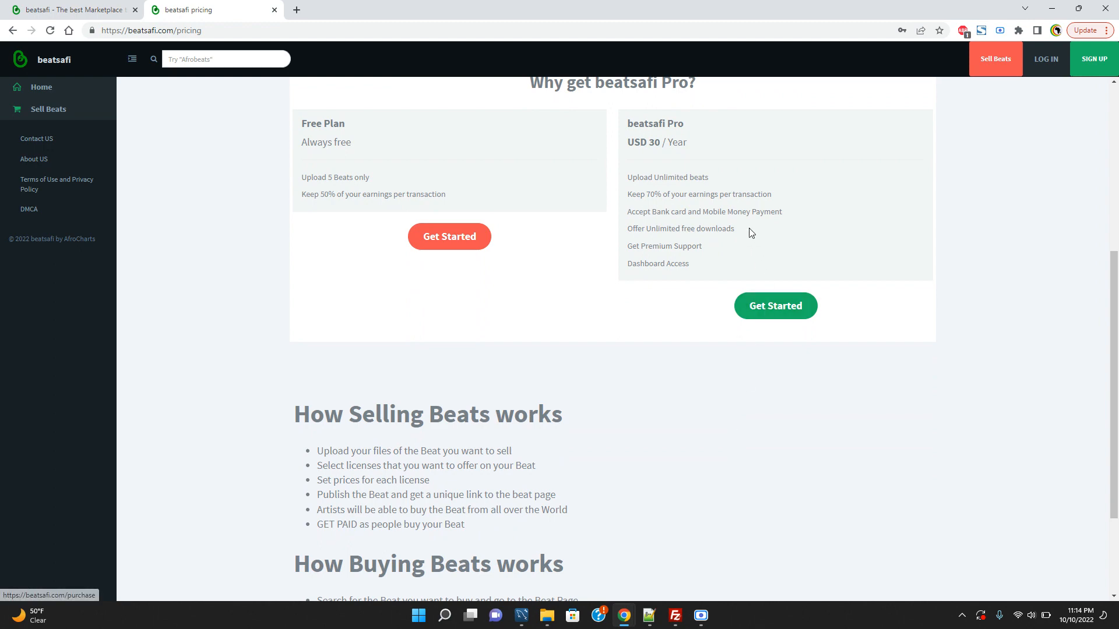
scroll(720, 254, "up", 3)
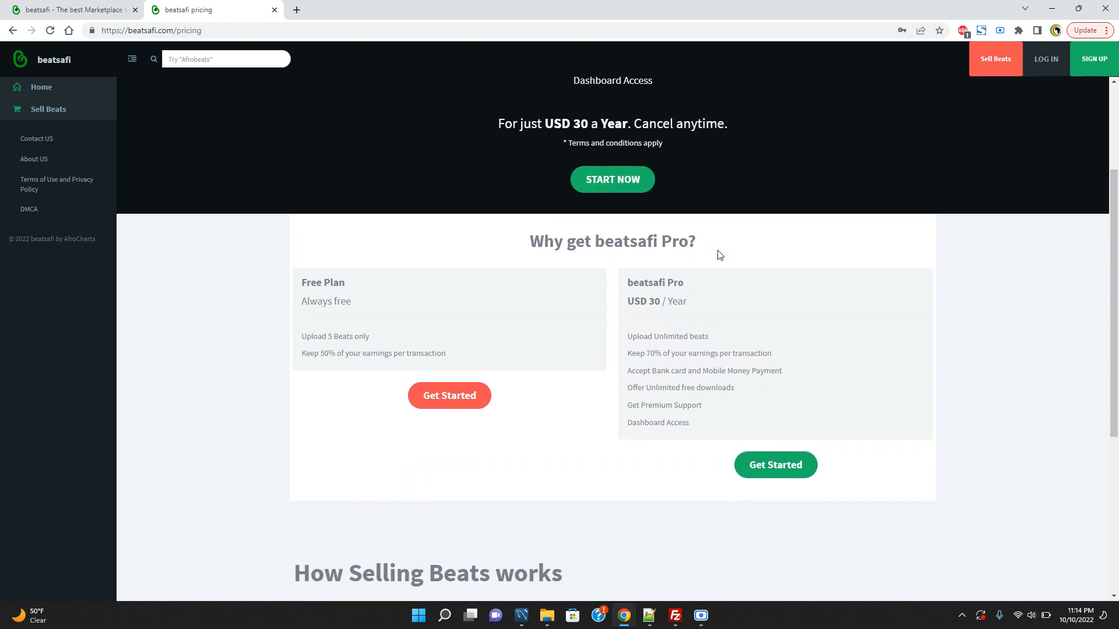
scroll(808, 353, "down", 5)
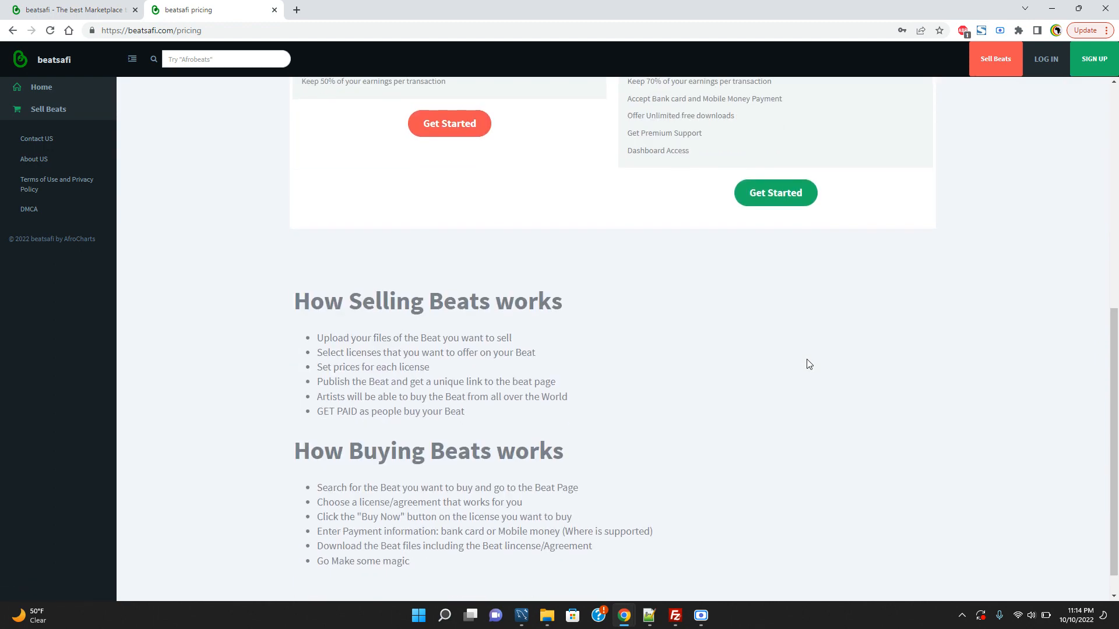
scroll(808, 361, "up", 7)
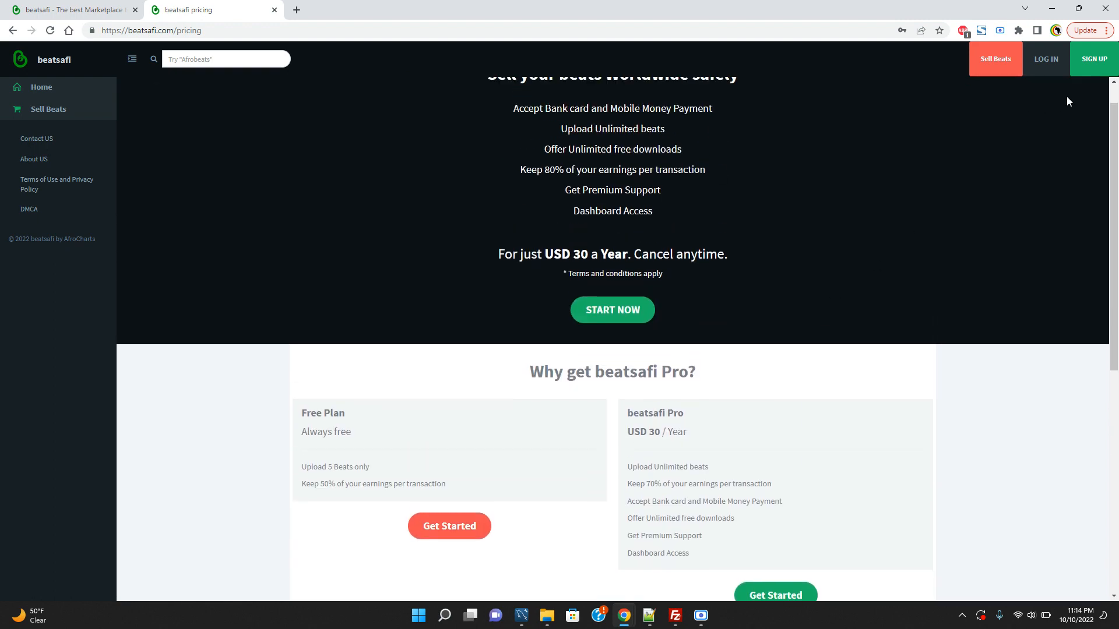
left_click(1046, 65)
left_click(1025, 115)
left_click(1082, 65)
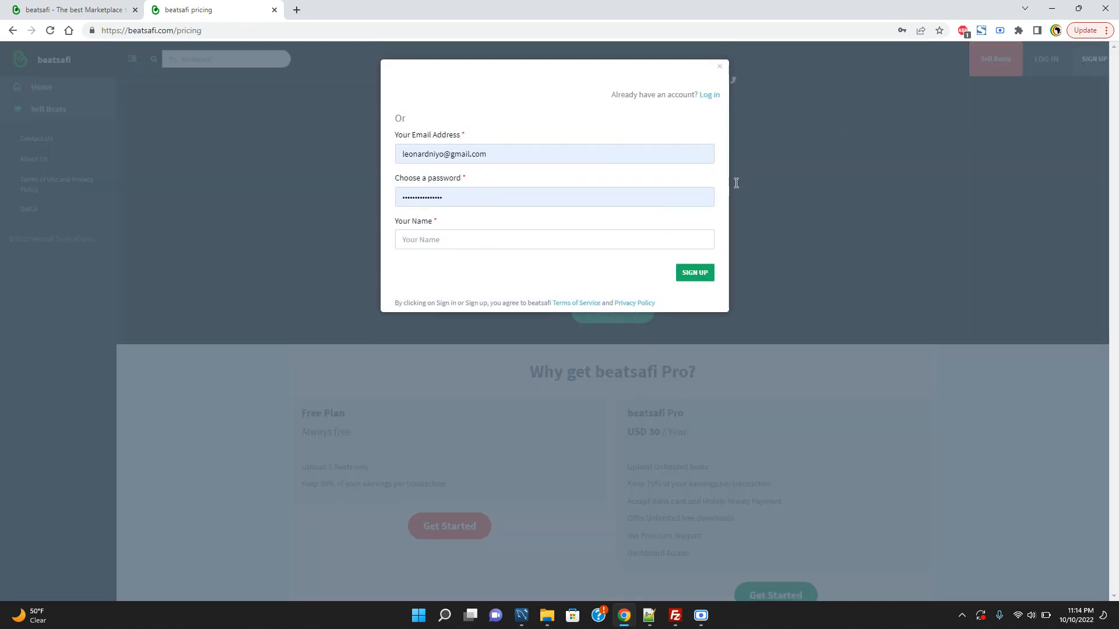
right_click(980, 132)
left_click(1009, 118)
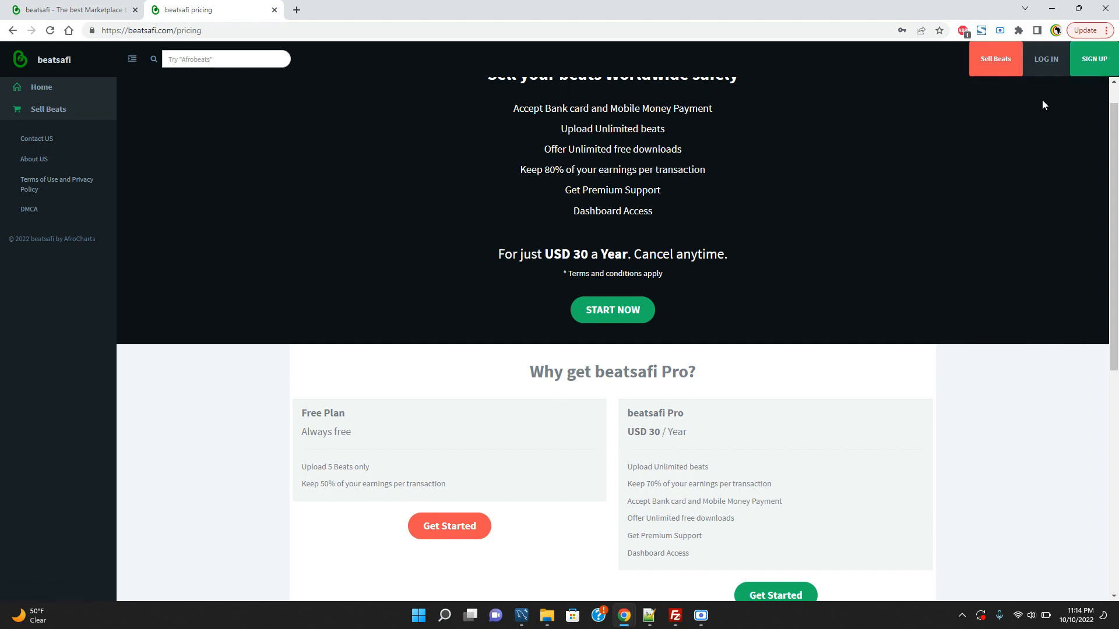
Step: Log in with the prefilled account e-mail and password, and open the beat upload form
left_click(1041, 69)
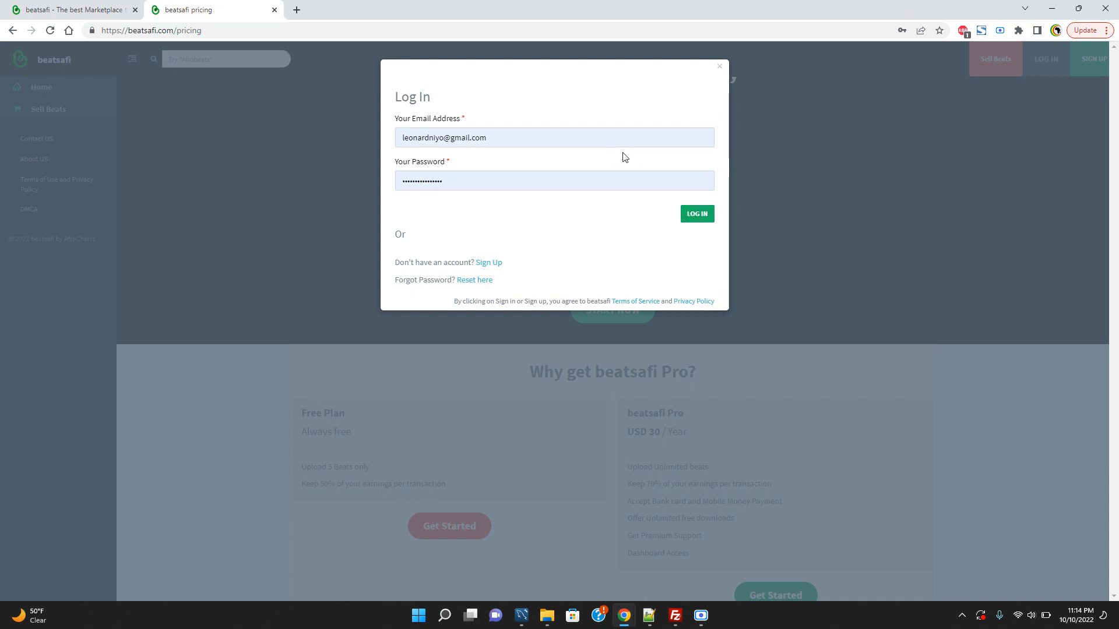
left_click(695, 214)
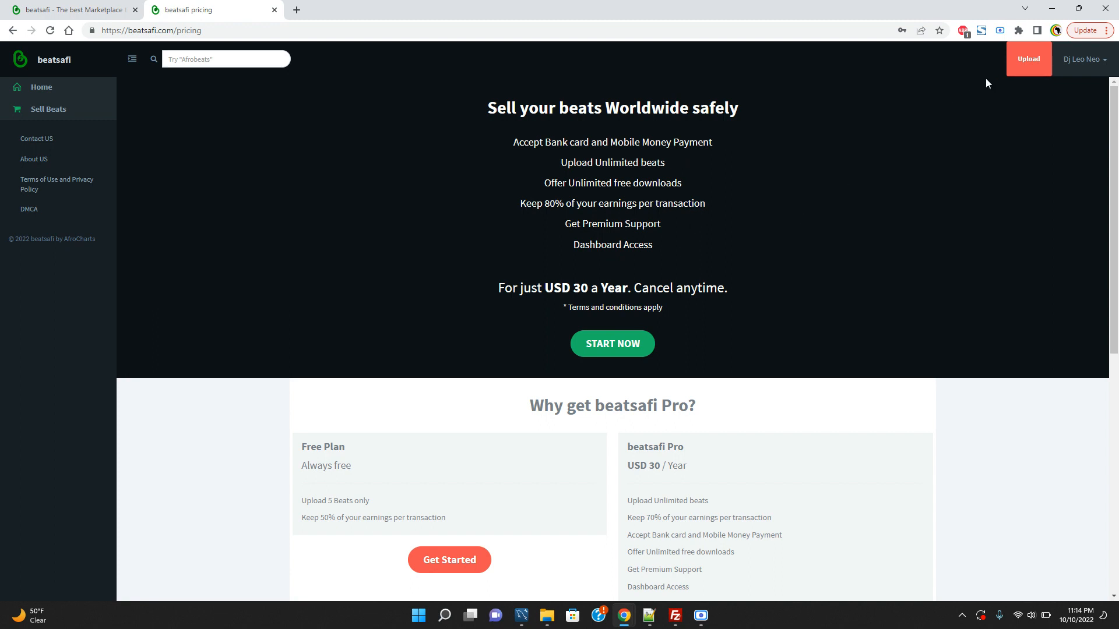
left_click(1025, 68)
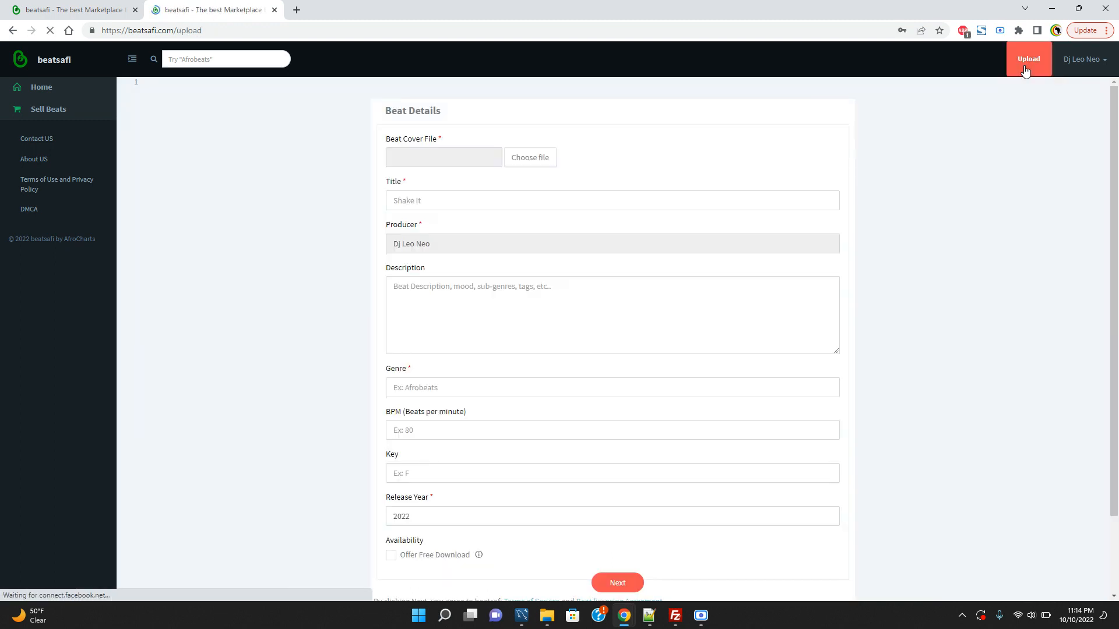
scroll(911, 356, "down", 1)
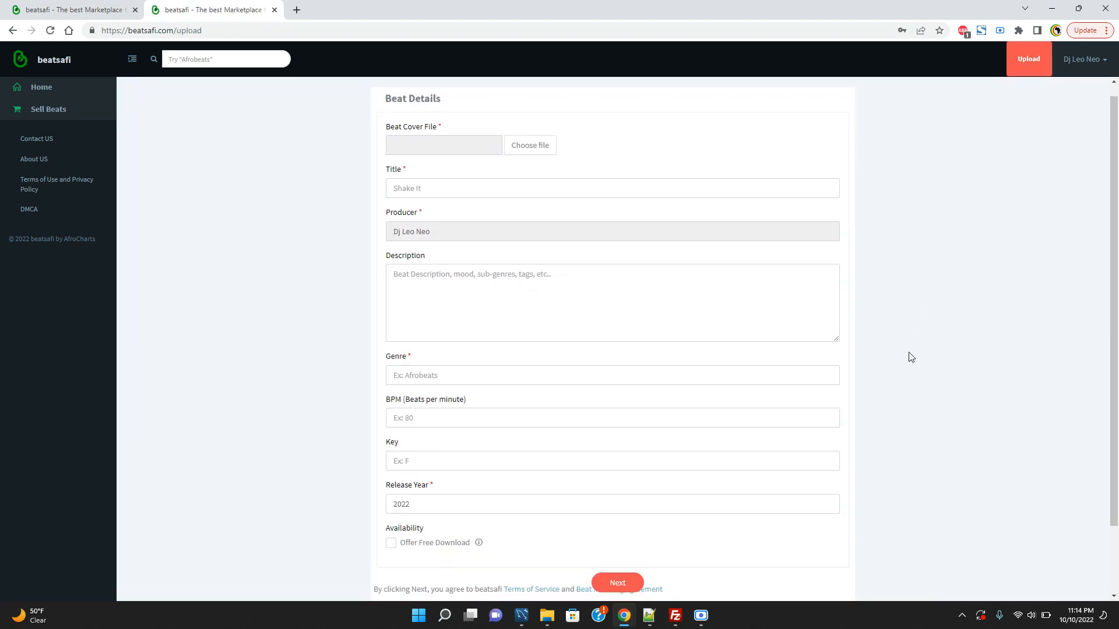
scroll(911, 357, "up", 1)
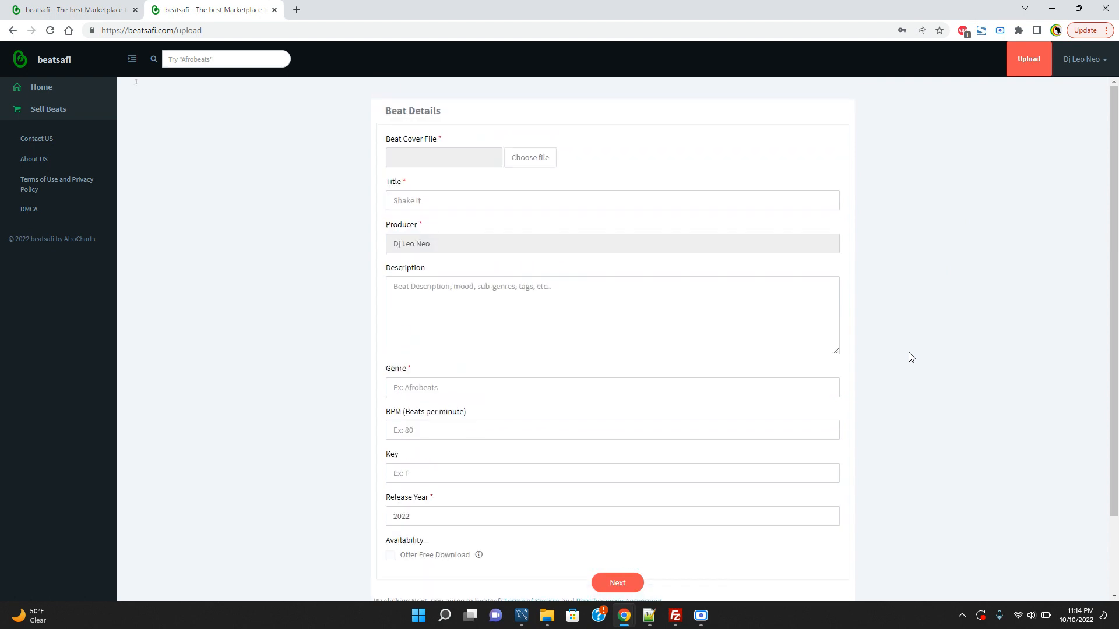
left_click(524, 160)
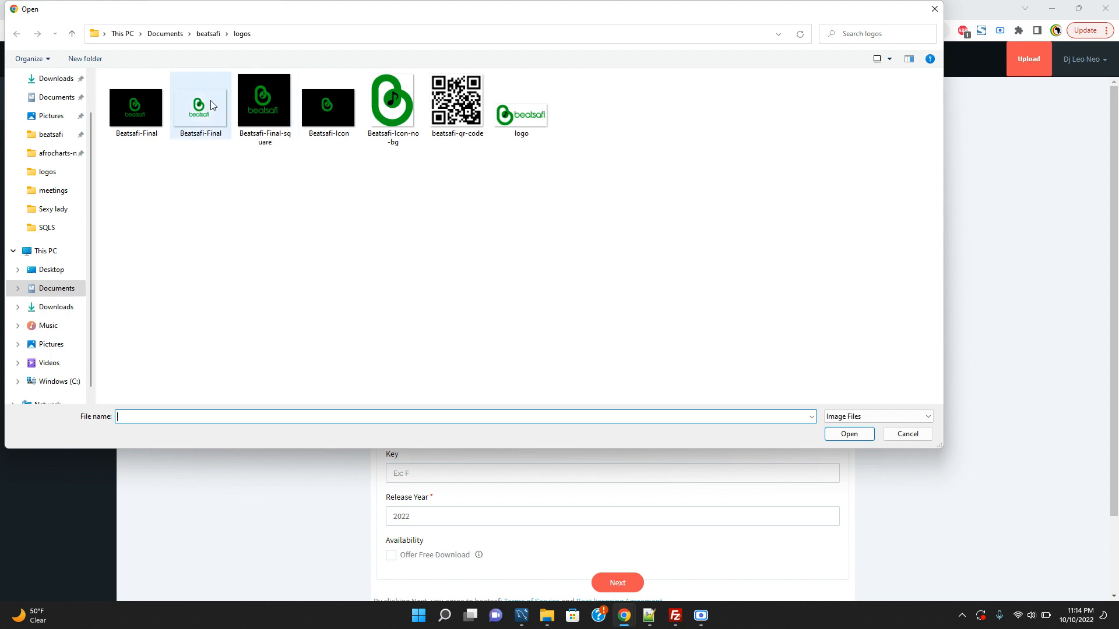
scroll(48, 111, "up", 1)
left_click(50, 102)
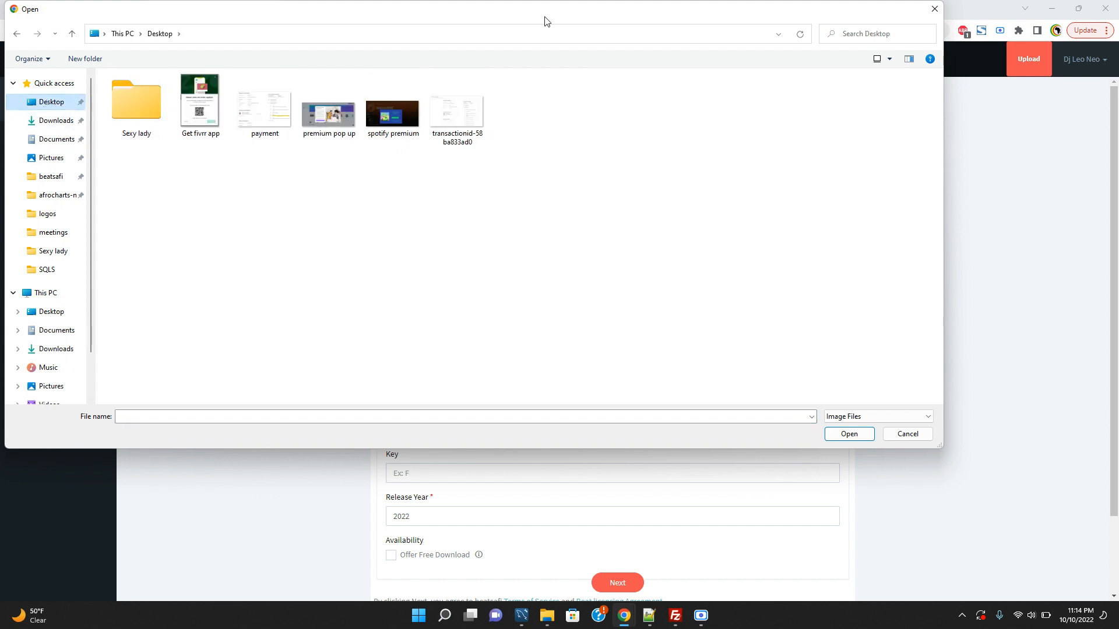
left_click(933, 9)
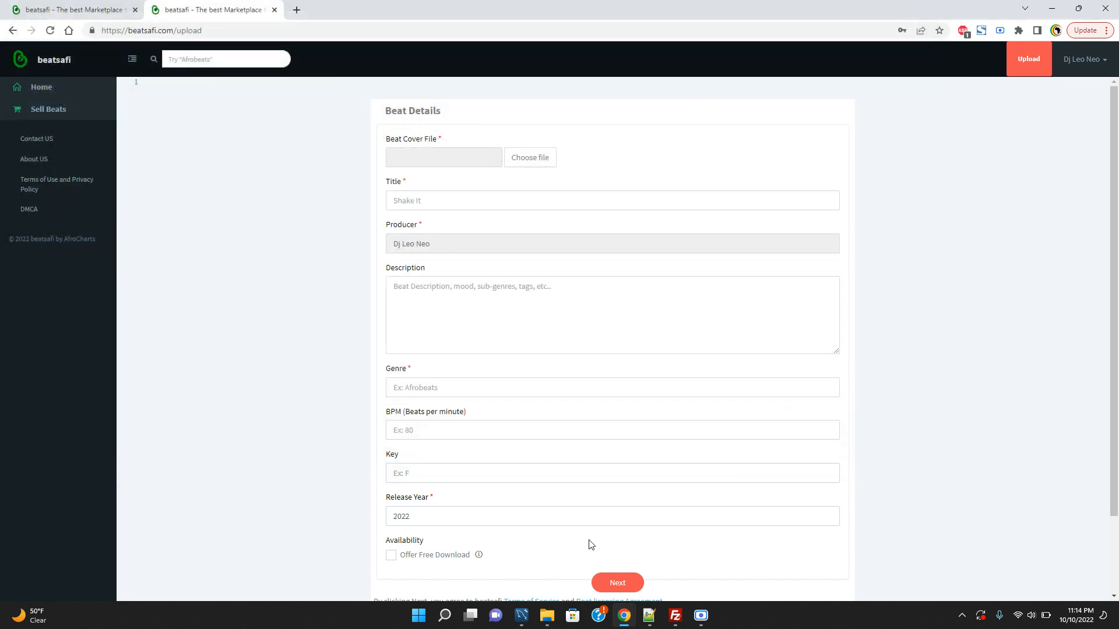
Step: Switch to the Sexy lady folder in File Explorer, add the Type column and place it before the Name column
left_click(547, 617)
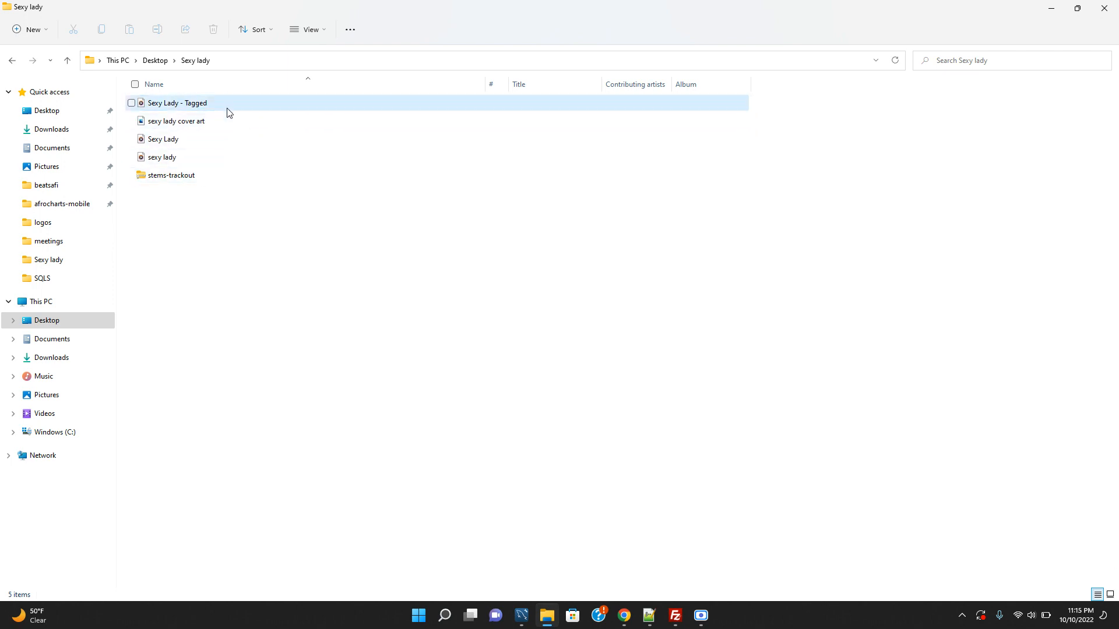
right_click(361, 82)
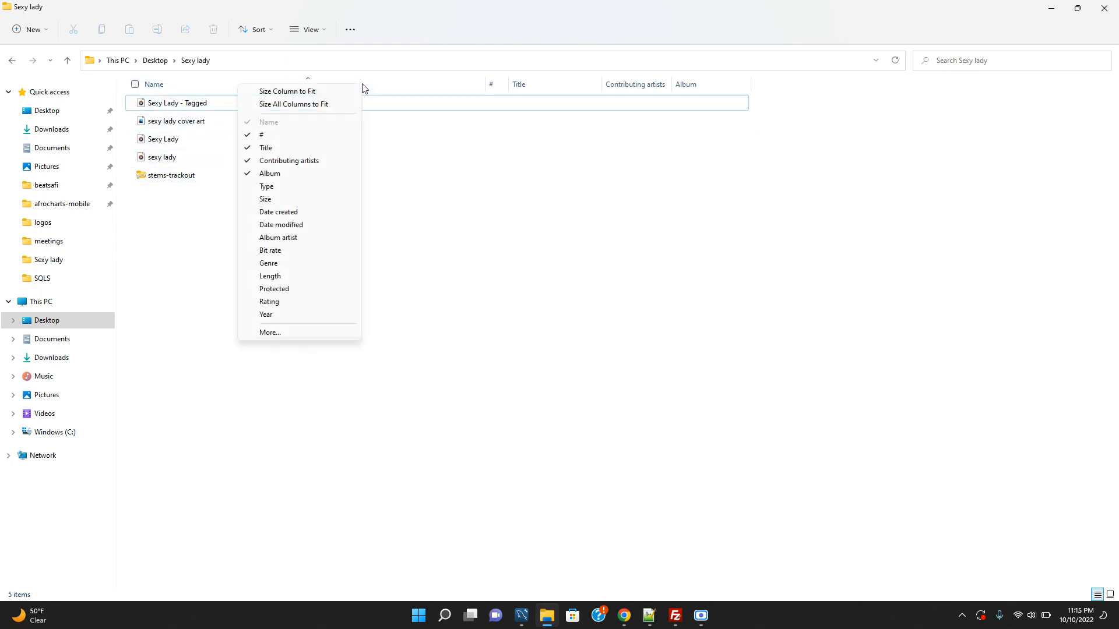
left_click(283, 197)
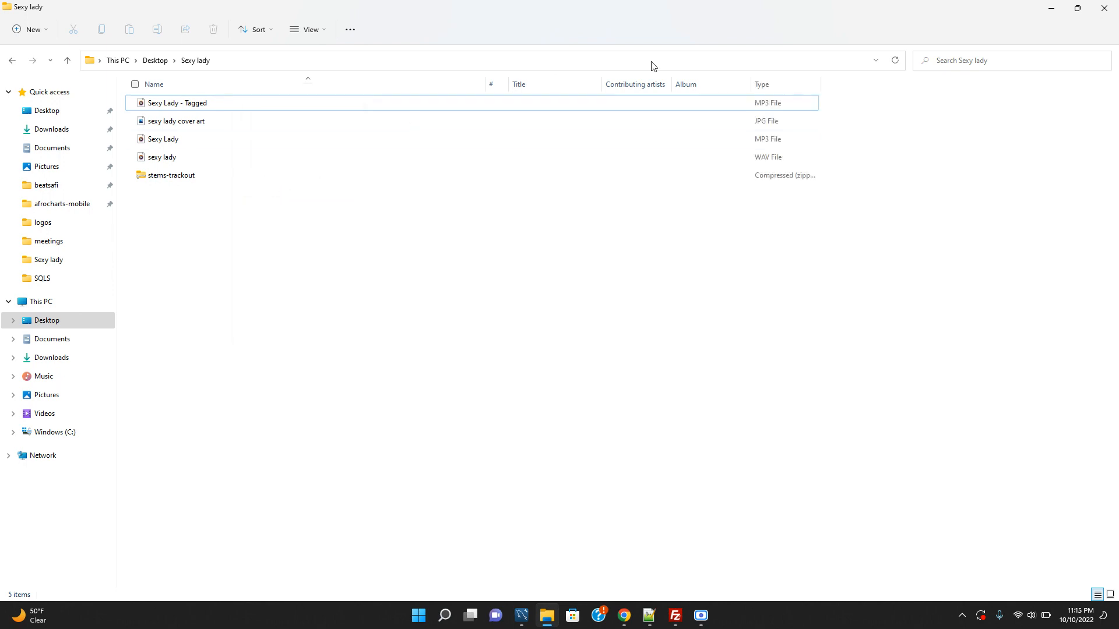
left_click_drag(776, 82, 291, 82)
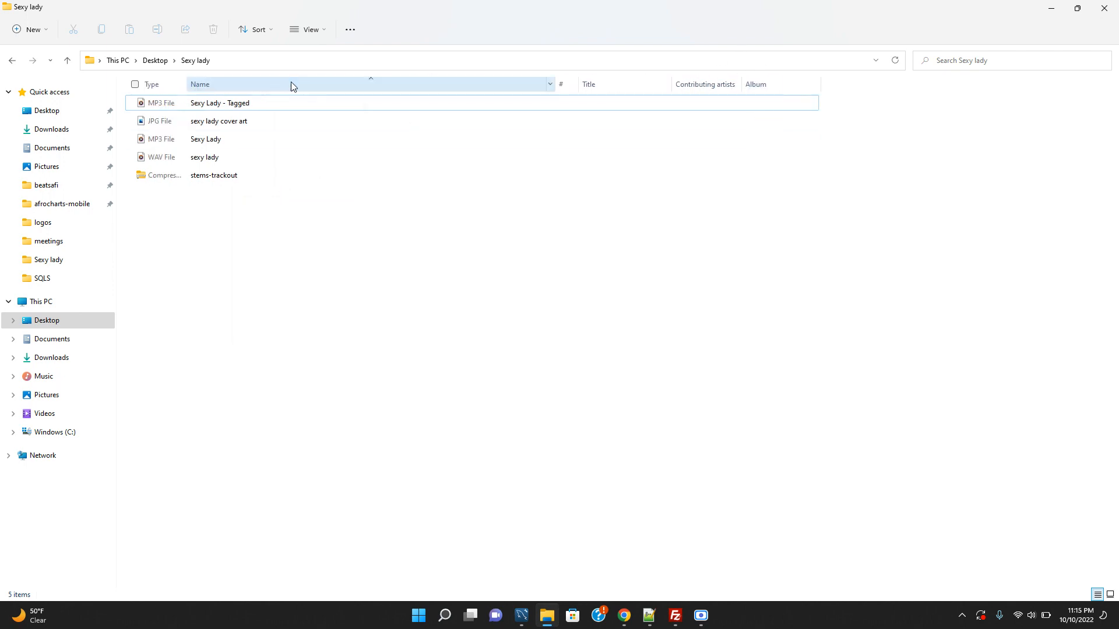
Step: Move the Type column back after the Name column and go through the tagged MP3, untagged MP3 and WAV files
left_click_drag(169, 81, 243, 78)
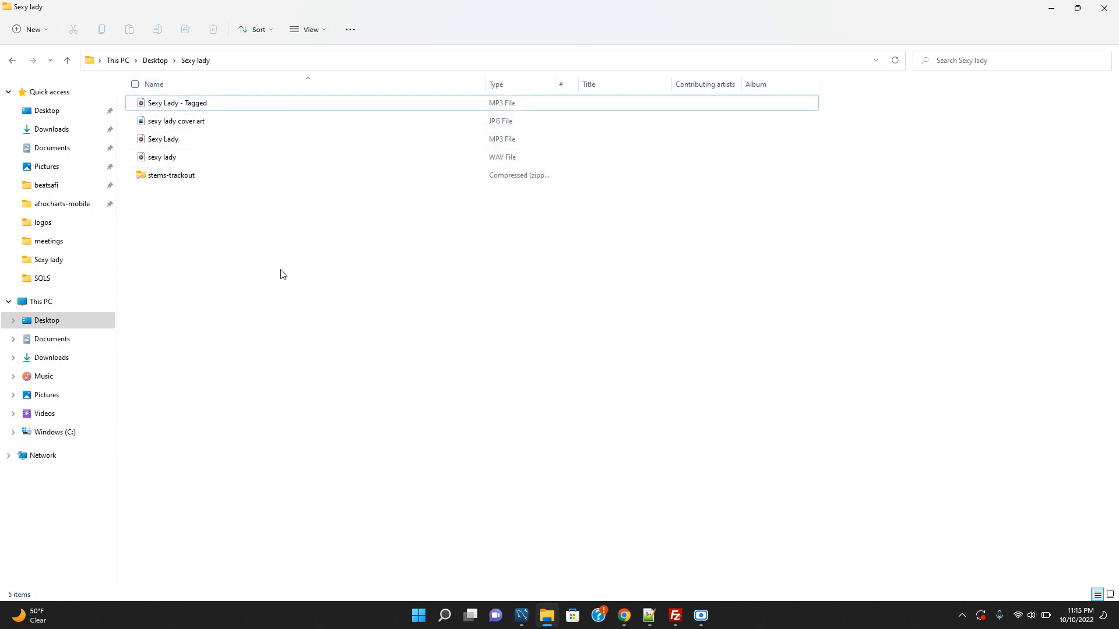
left_click(199, 111)
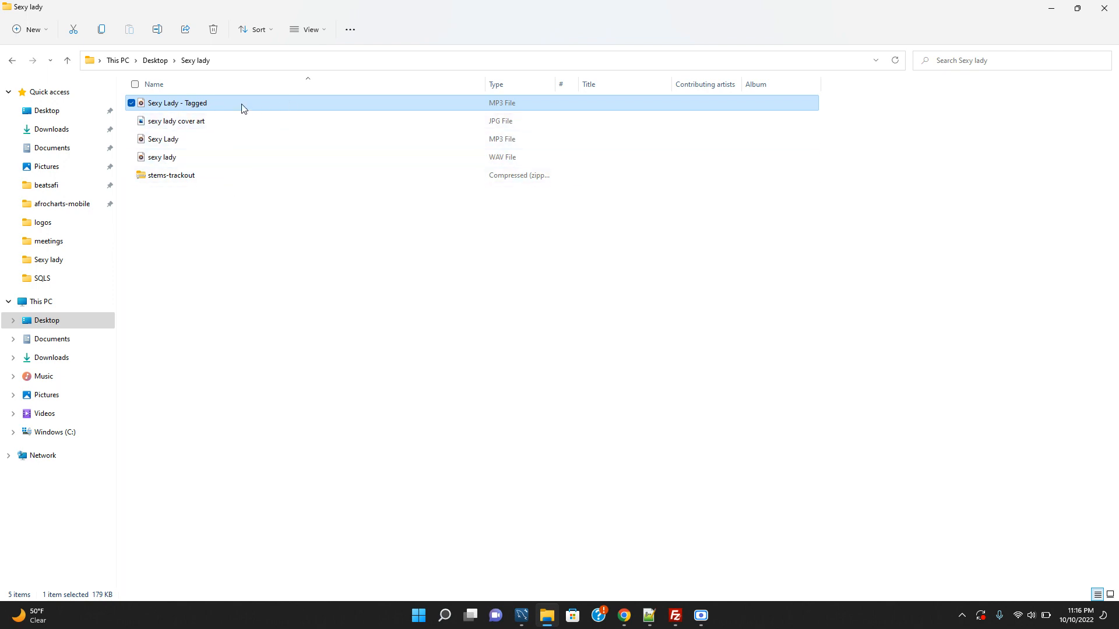
left_click(178, 144)
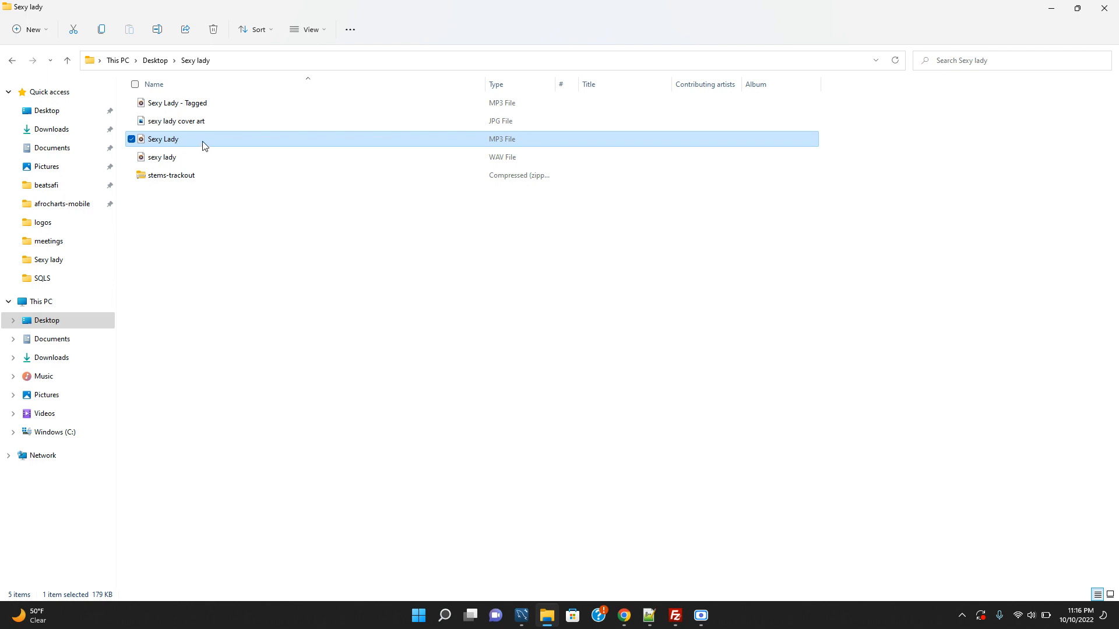
left_click(175, 157)
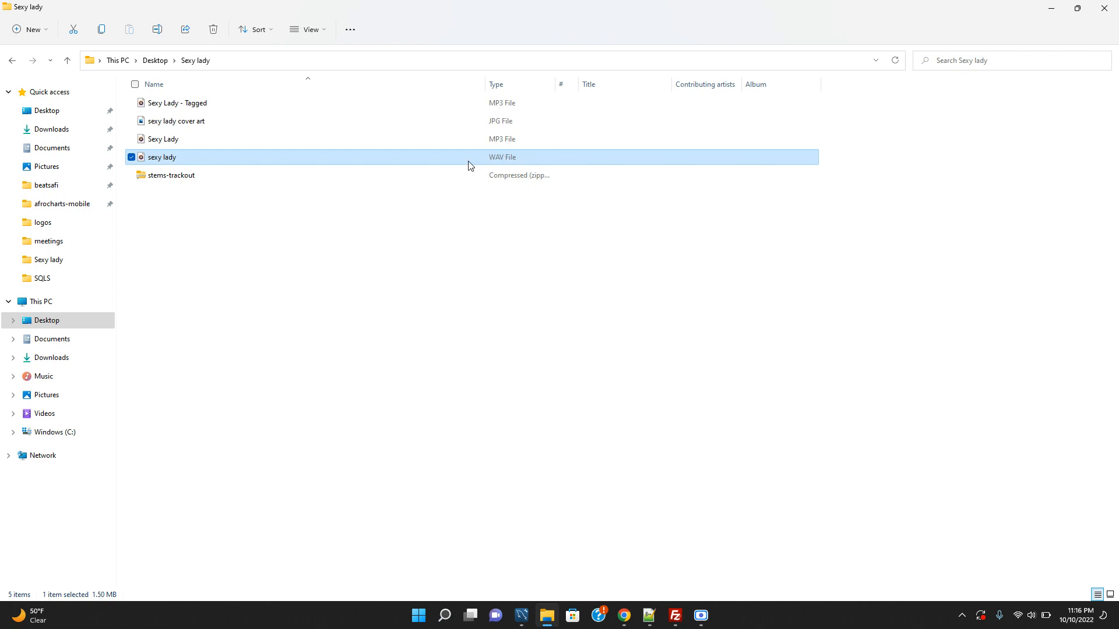
Step: Inspect the contents of the stems-trackout archive and return to the Sexy lady folder
double_click(193, 178)
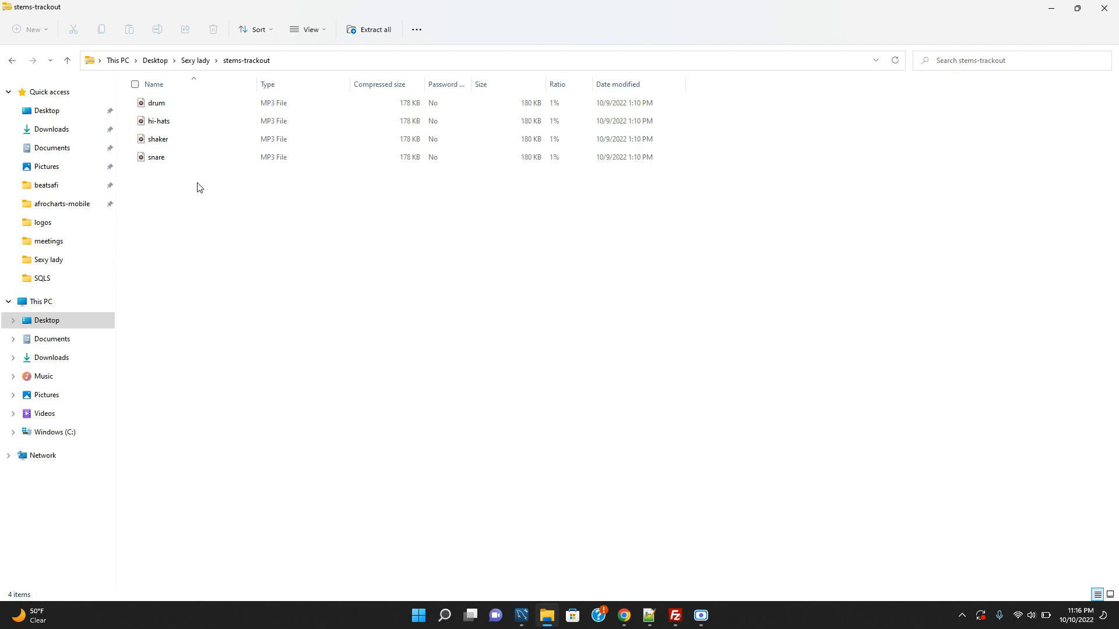
left_click(195, 60)
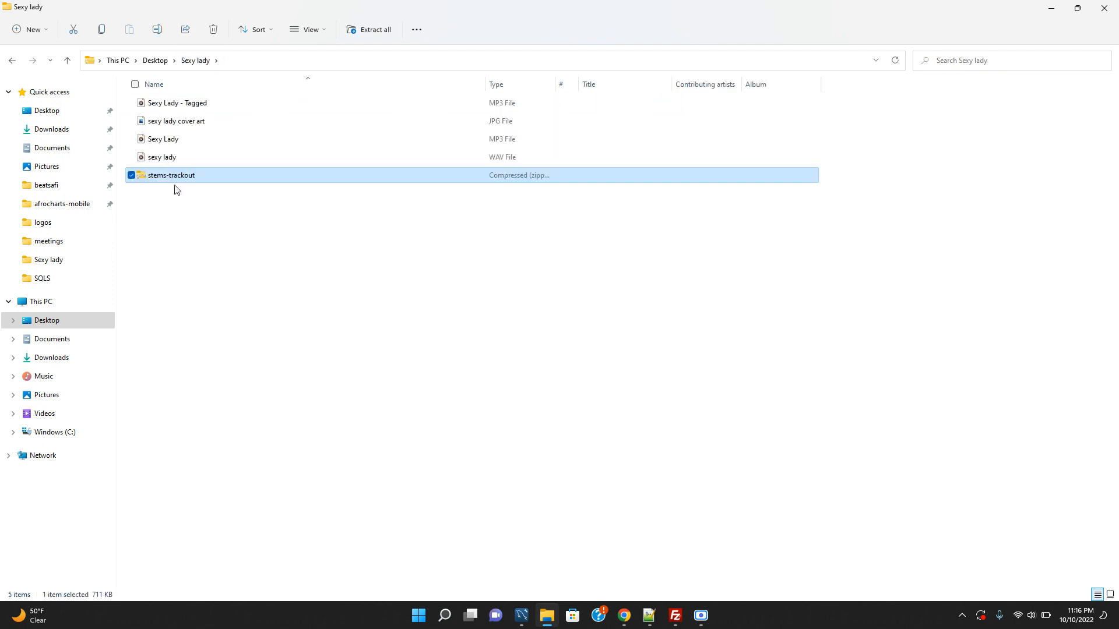
double_click(175, 178)
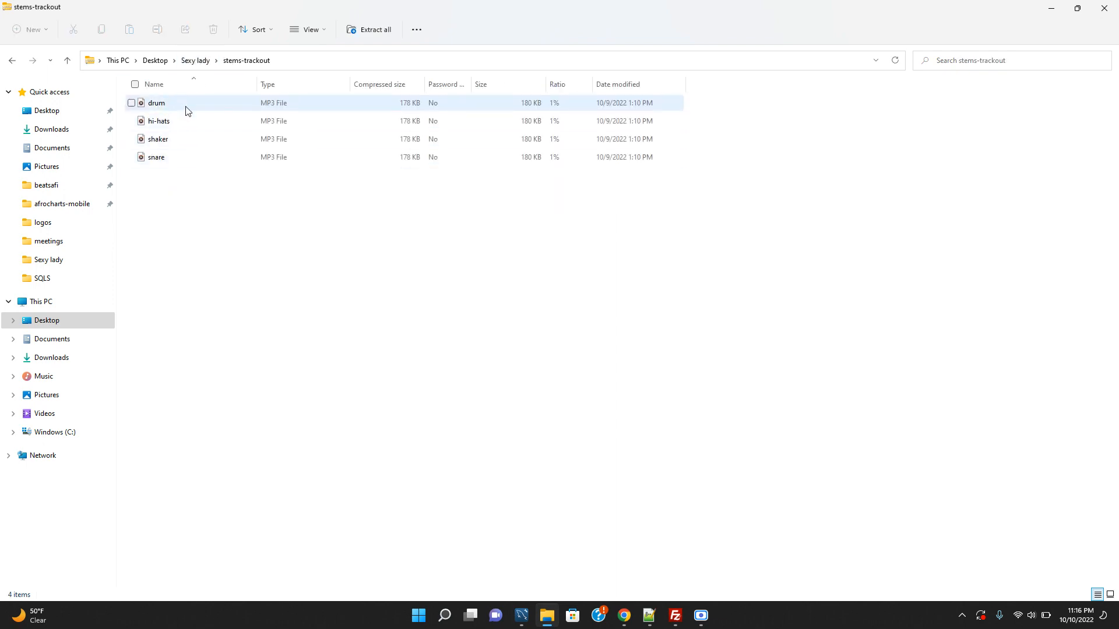
left_click(195, 61)
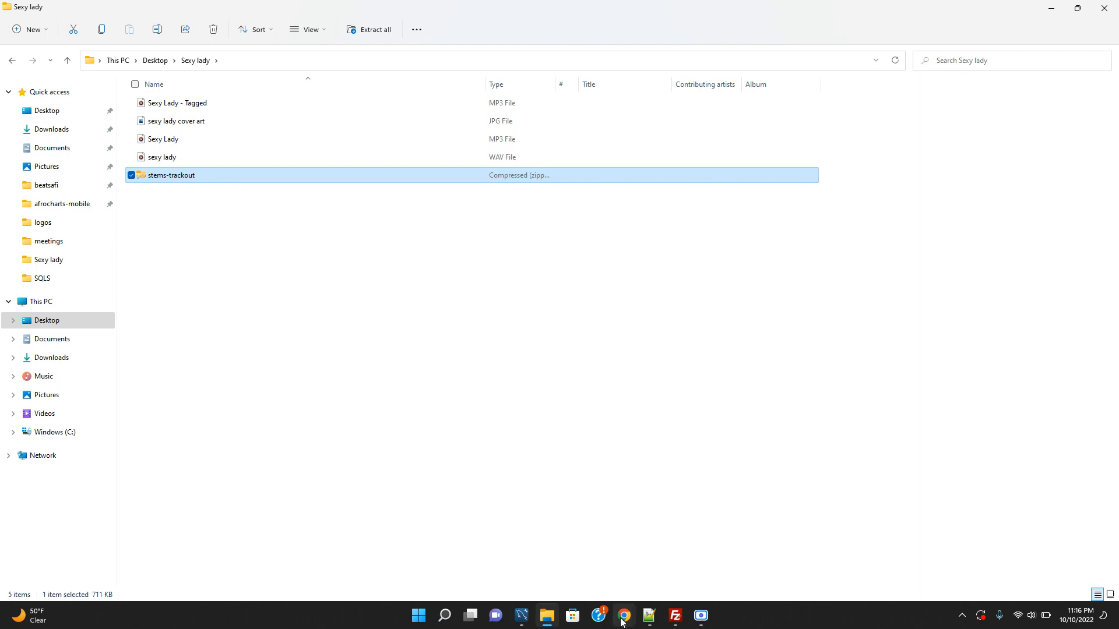
Step: Switch to the beatsafi upload form in Chrome and choose "sexy lady cover art" from the desktop's Sexy lady folder as the beat cover
mouse_move(622, 622)
left_click(710, 592)
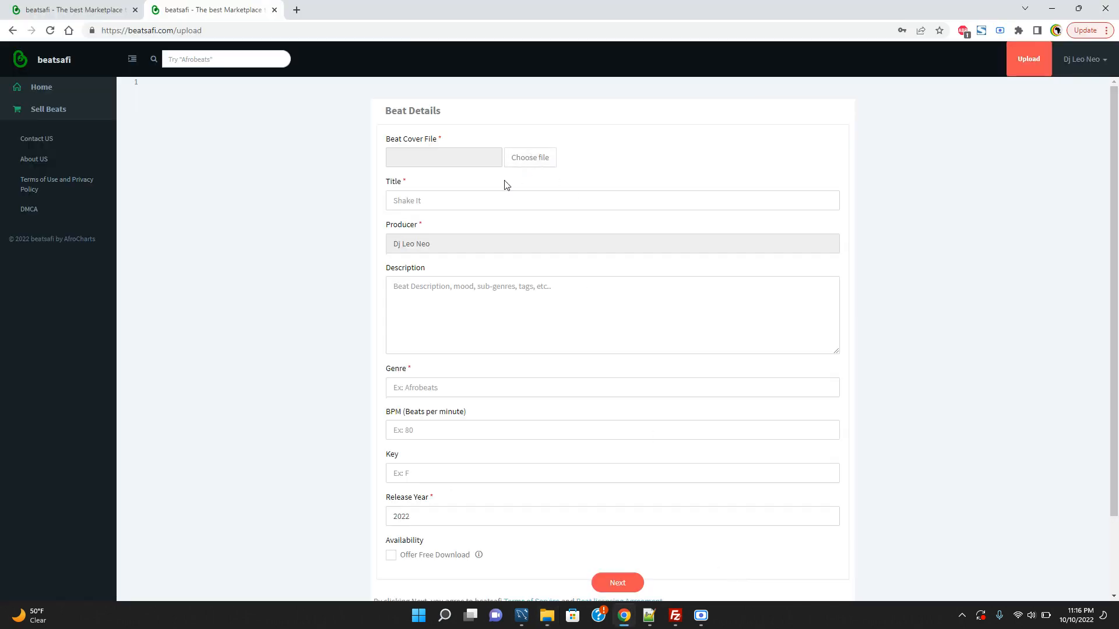
left_click(474, 200)
left_click(542, 156)
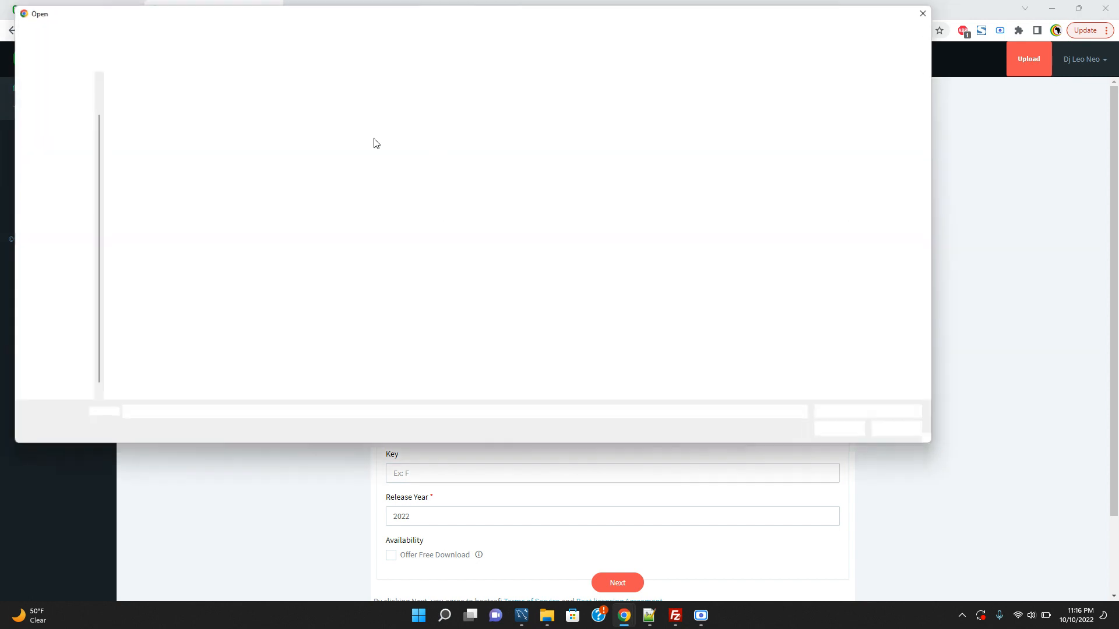
scroll(51, 116, "up", 1)
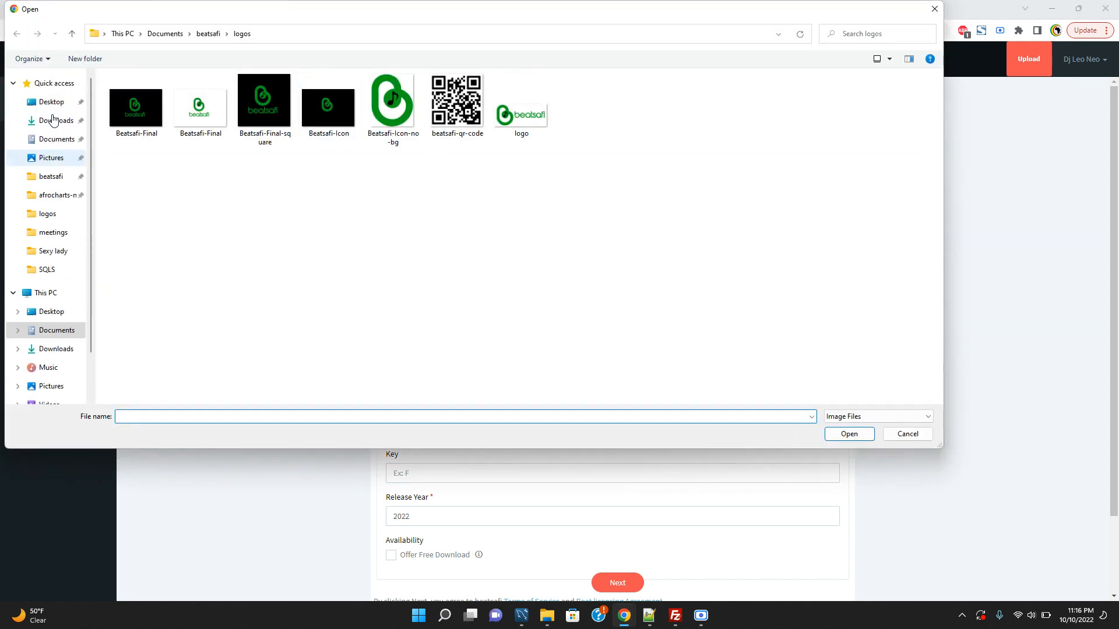
left_click(52, 102)
double_click(144, 121)
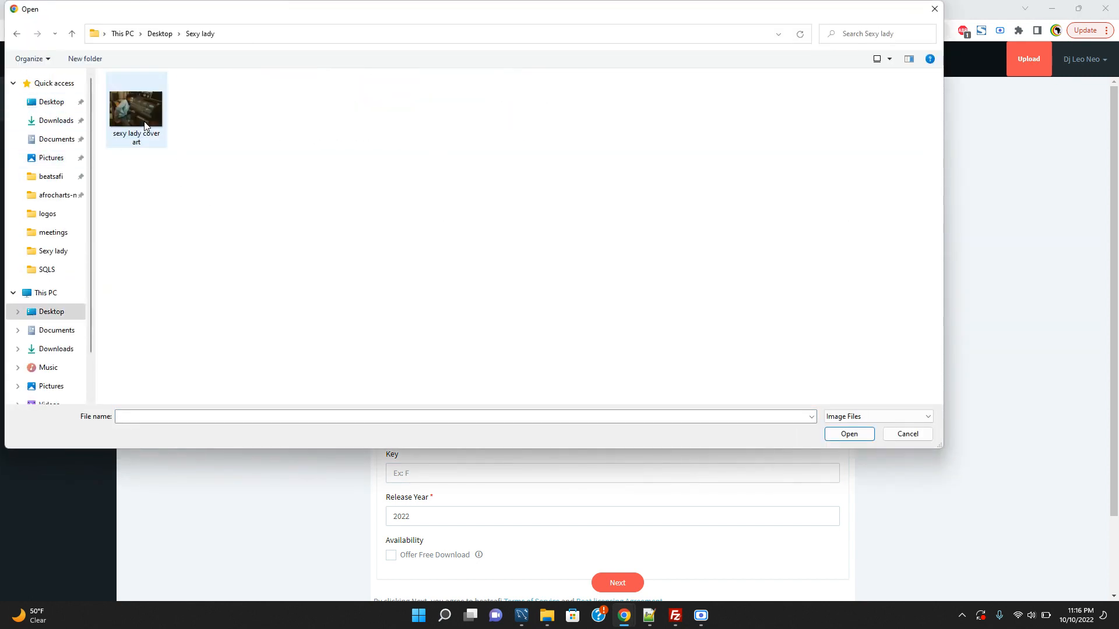
double_click(148, 111)
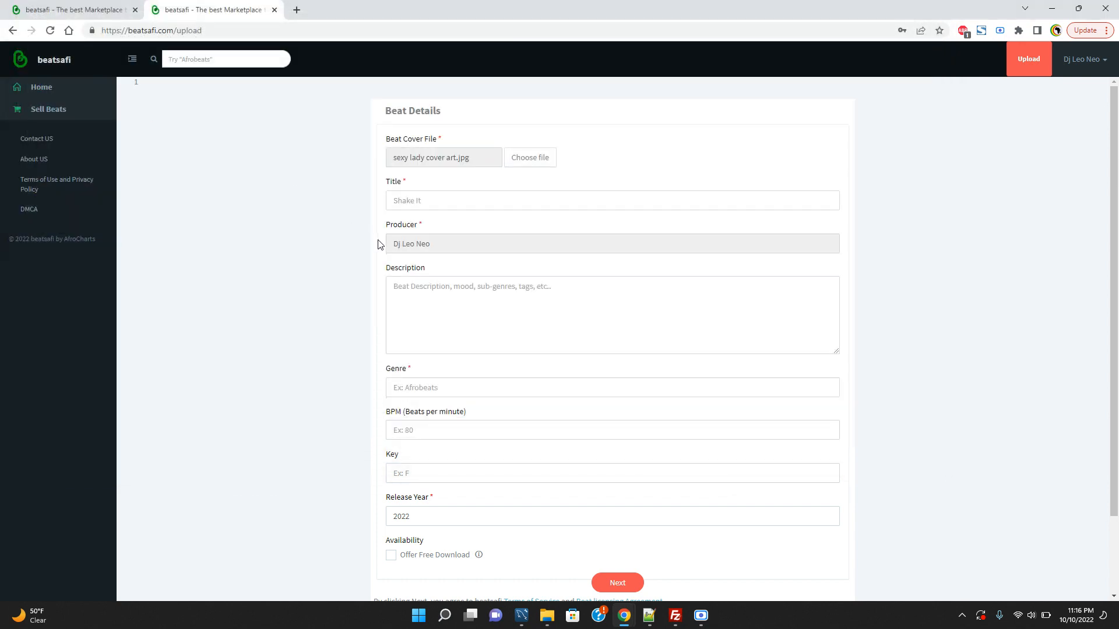
Step: Enter "Sexy lady afrobeats type of beat - Davido" as the beat title
left_click(420, 203)
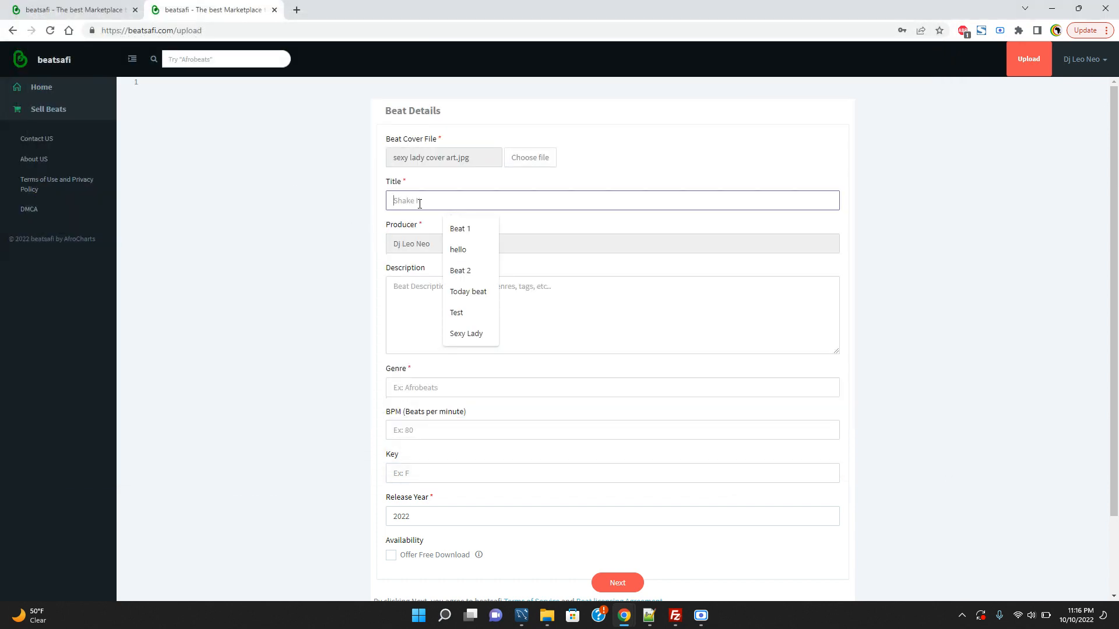
type("Sex")
type("y ")
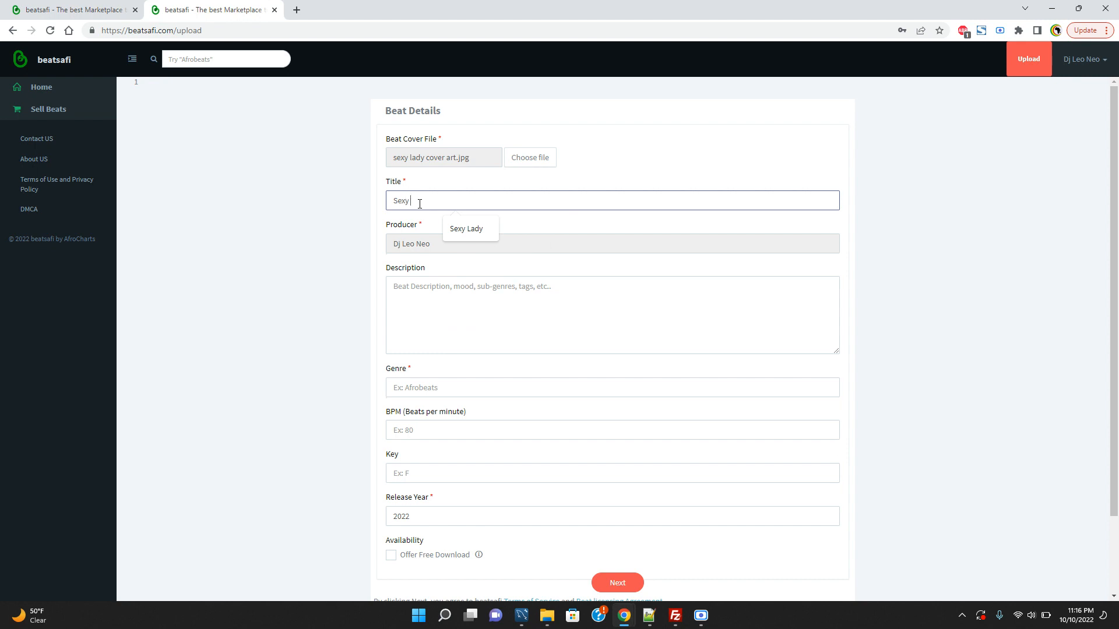
type("lady")
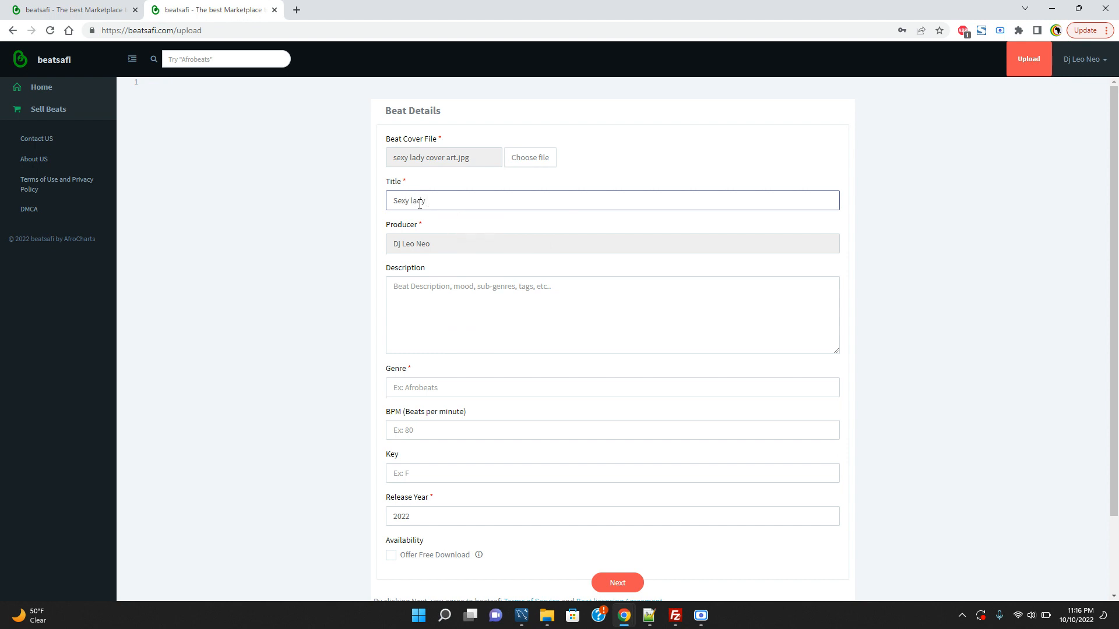
type(" afrobeats tyoe")
key("BackSpace")
type("pe of beat - Davidp")
key("BackSpace")
type("o")
Step: Search the genres for "afro" and set the beat's genre to Afrobeats
scroll(432, 316, "down", 1)
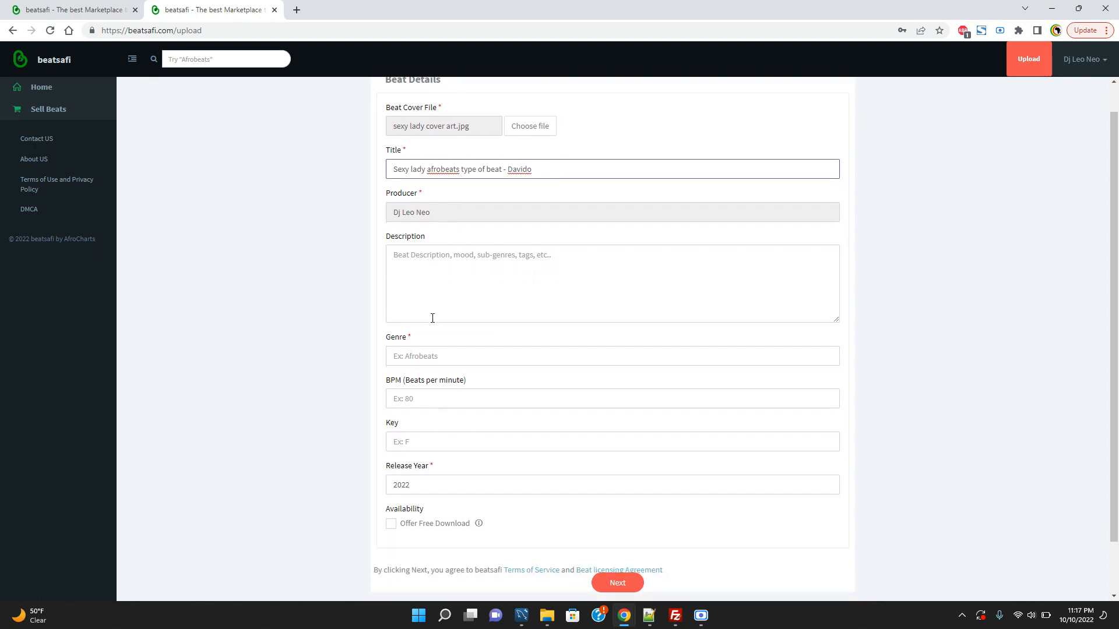
left_click(429, 356)
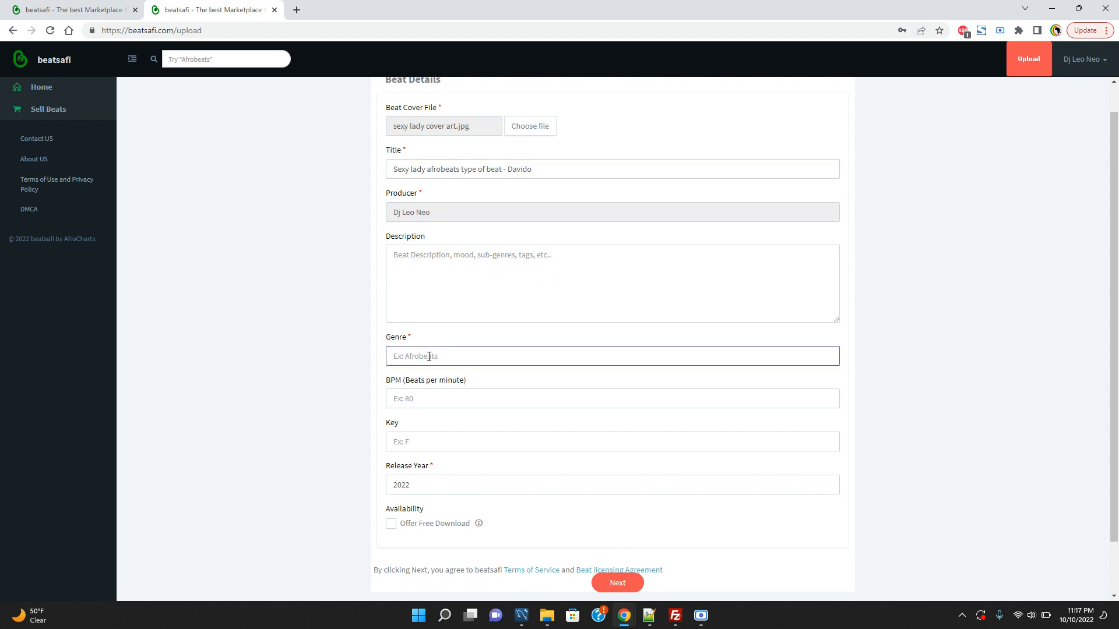
type("afro")
left_click(415, 375)
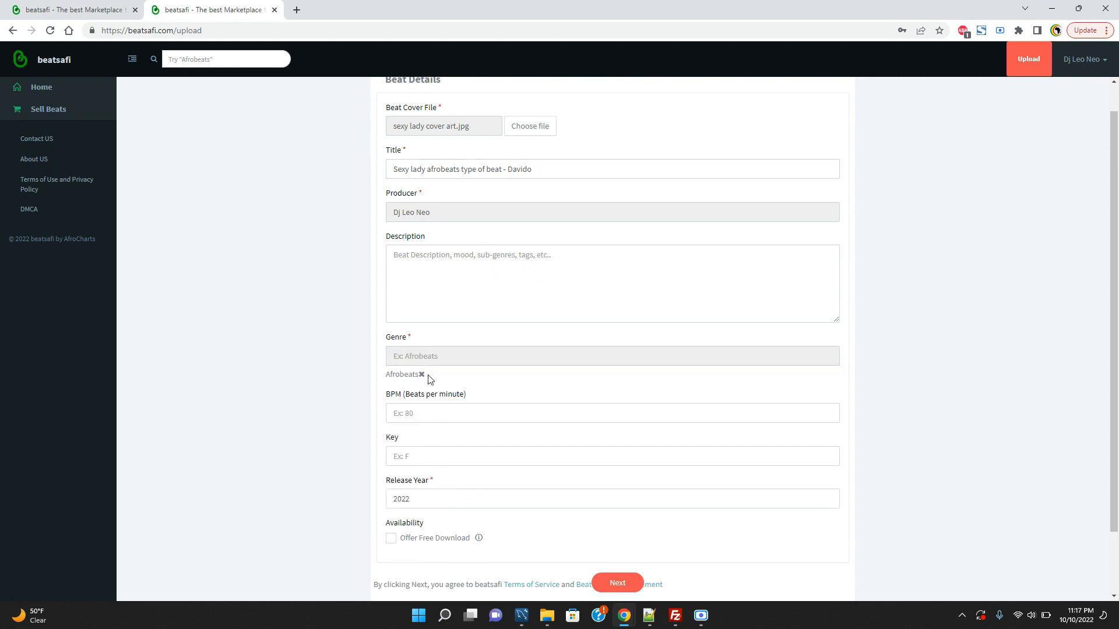
Step: Set the beat's BPM to 100 and its key to F, keeping 2022 as the release year
scroll(429, 377, "down", 2)
left_click(424, 342)
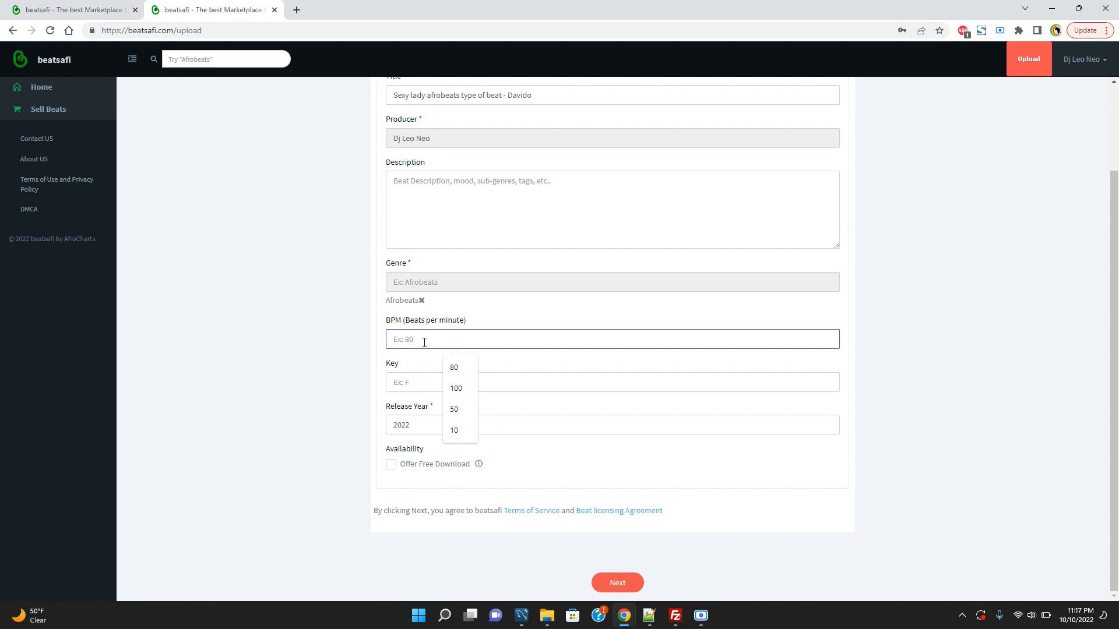
type("100")
left_click(429, 391)
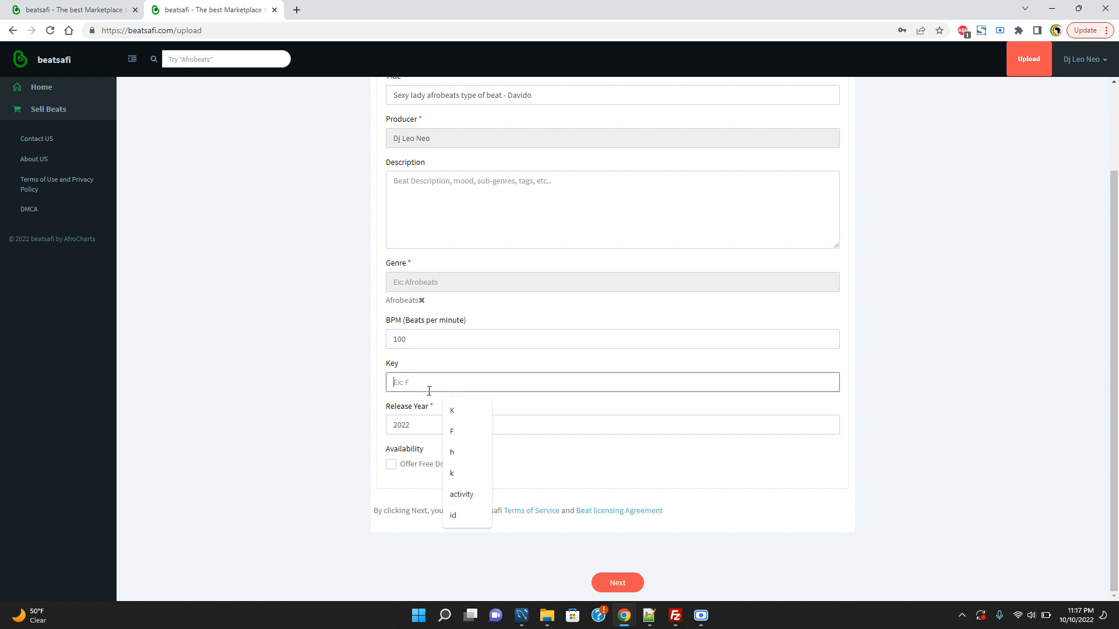
type("F")
left_click(401, 423)
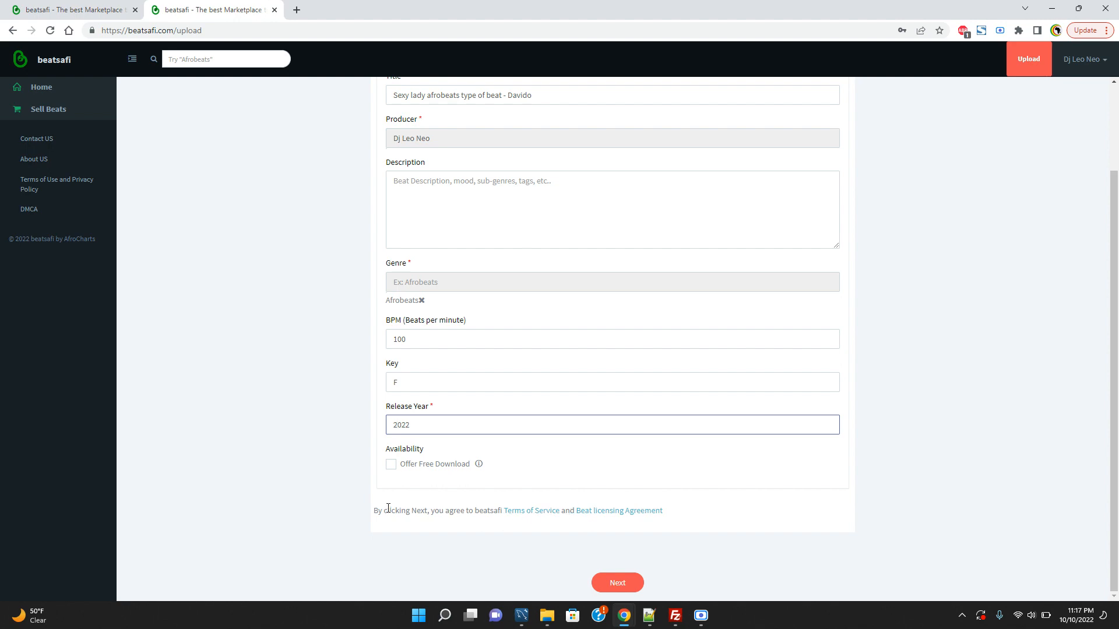
Step: Open the Terms of Service from the upload form, skim the content provider agreement, and close it
left_click(535, 513)
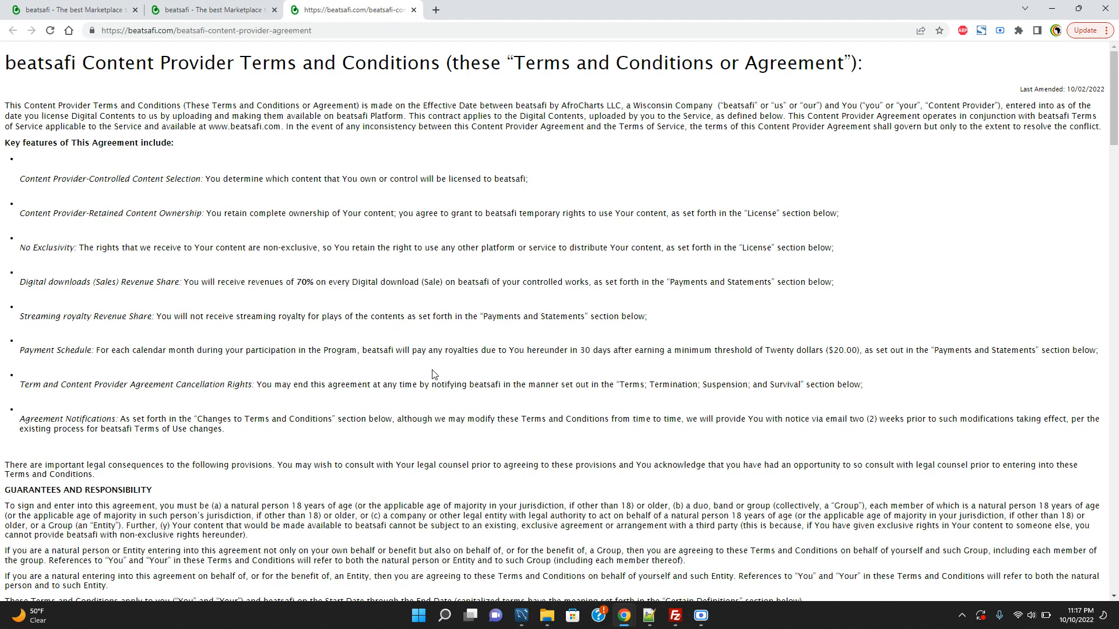
scroll(433, 375, "down", 9)
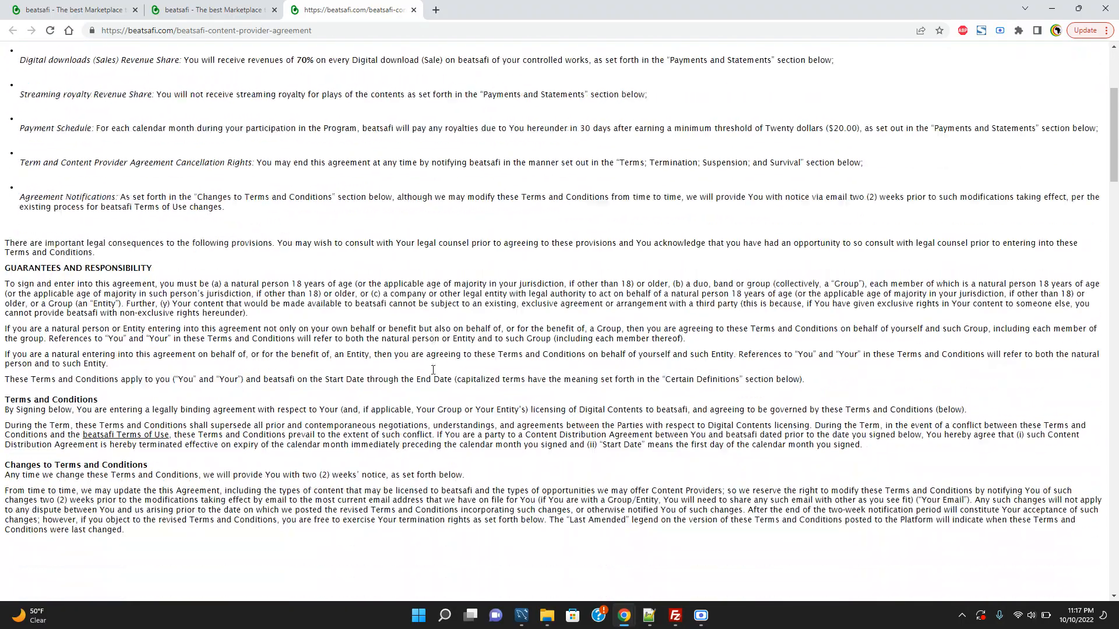
scroll(433, 370, "down", 3)
scroll(433, 370, "up", 7)
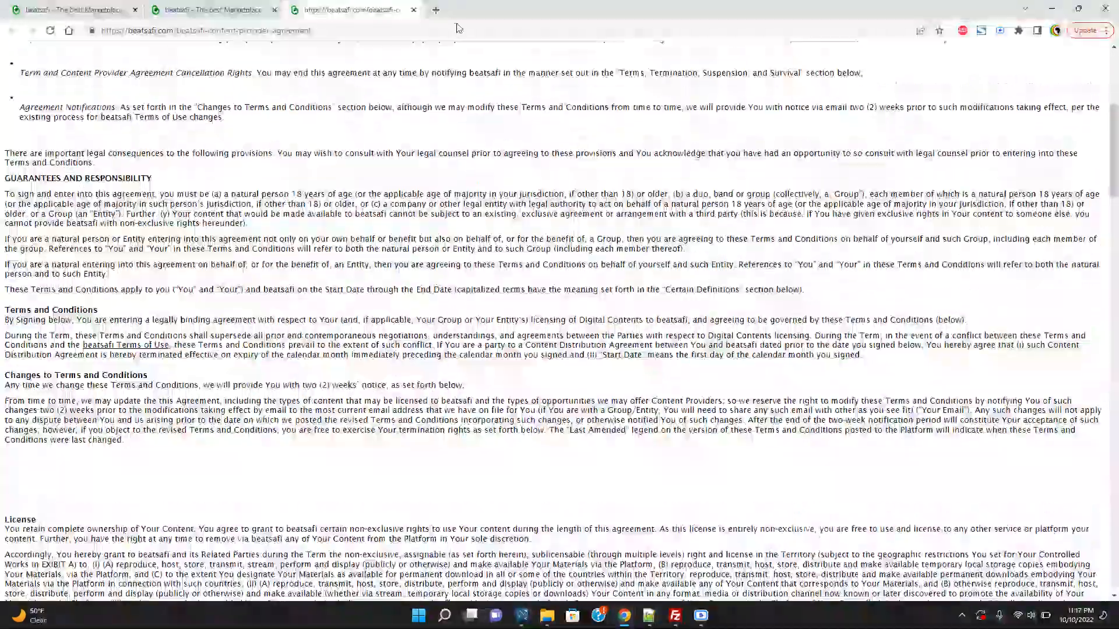
left_click(413, 10)
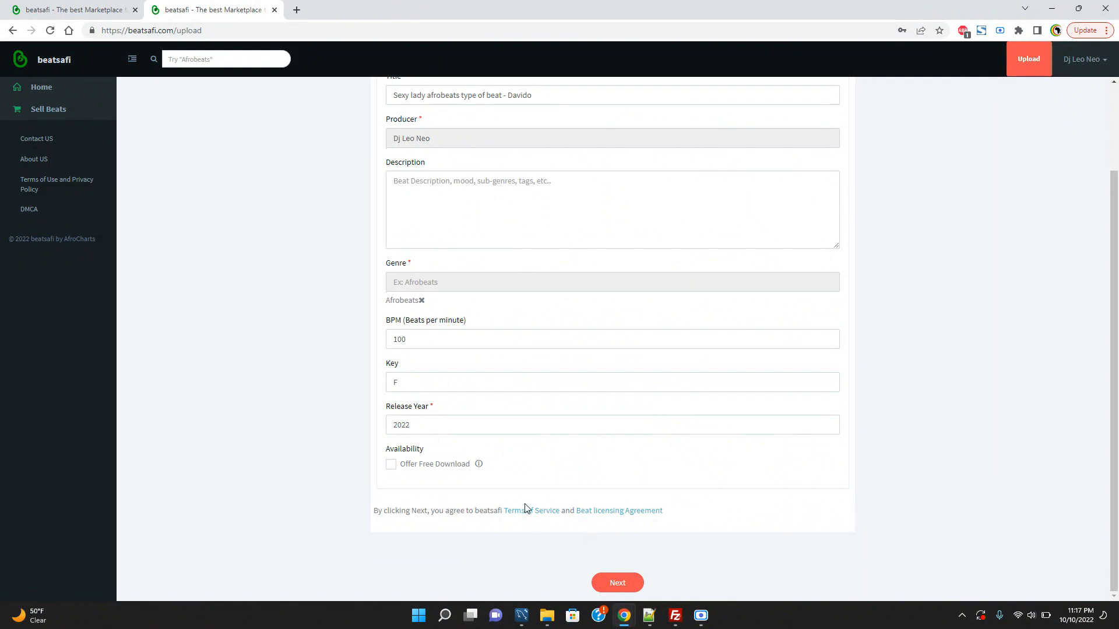
Step: Open the Beat licensing agreement from the upload form and skim its sections on license fee, delivery, term and use of the beat
left_click(618, 511)
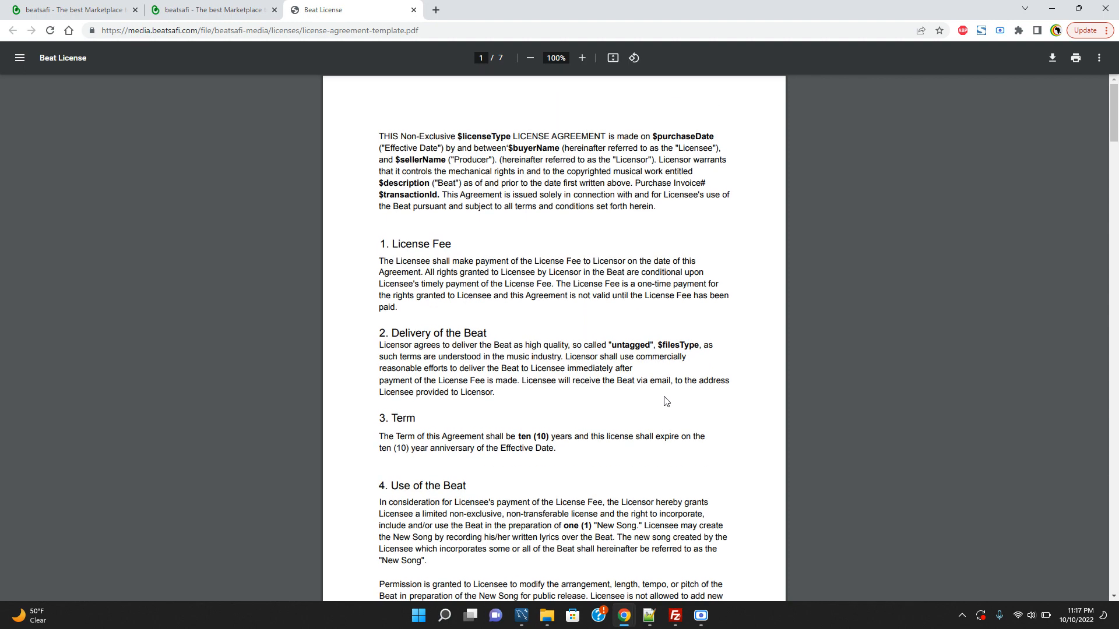
scroll(665, 401, "down", 2)
scroll(664, 401, "up", 2)
scroll(594, 293, "down", 5)
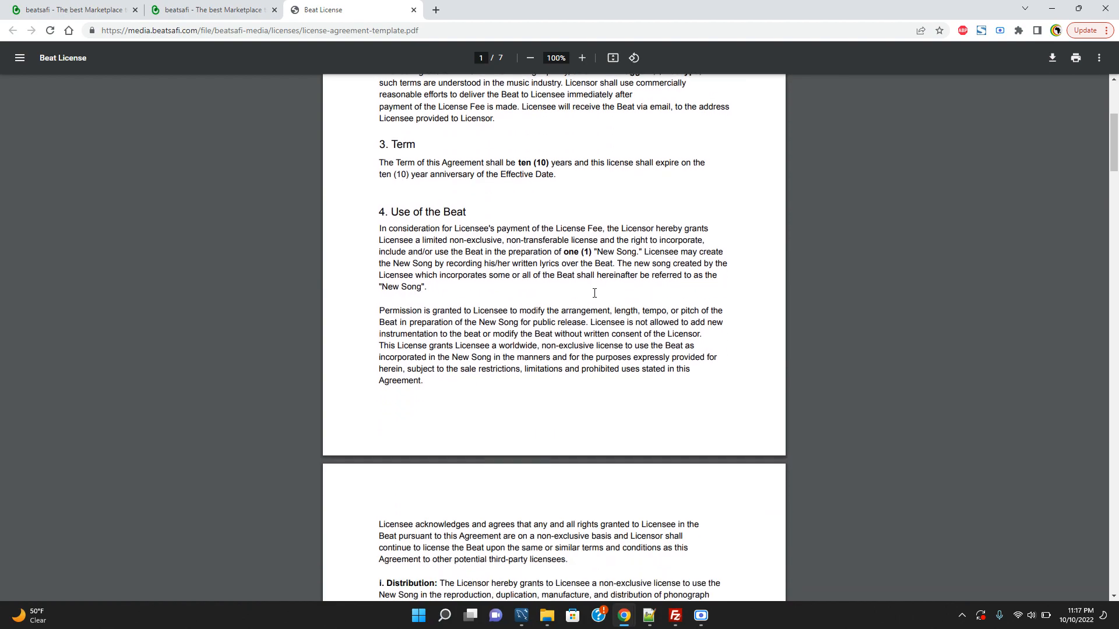
scroll(594, 293, "down", 12)
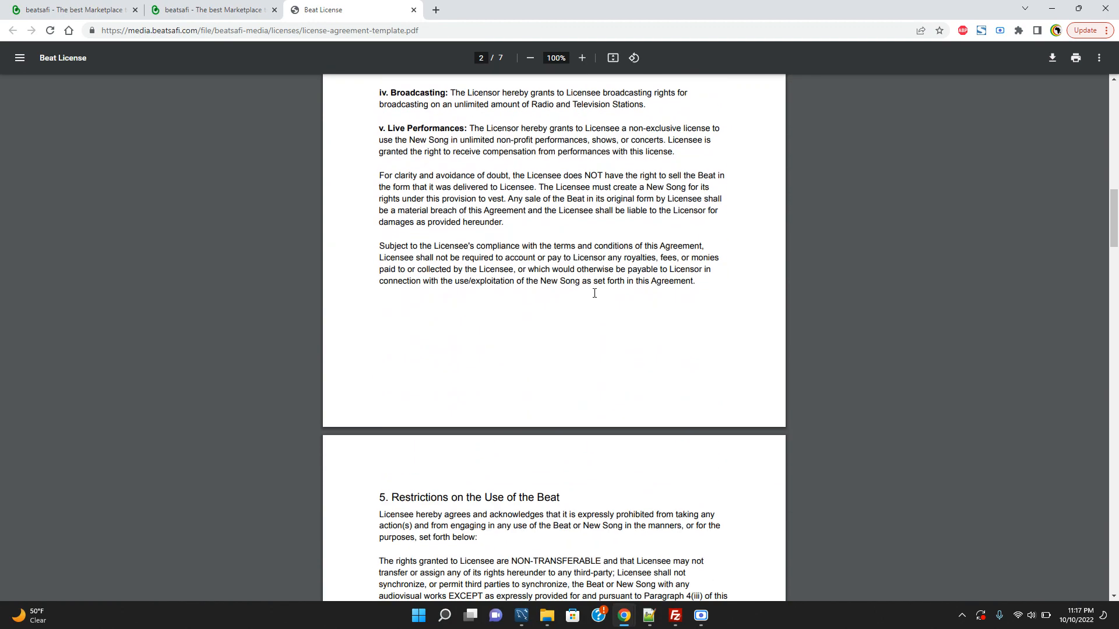
scroll(594, 293, "up", 17)
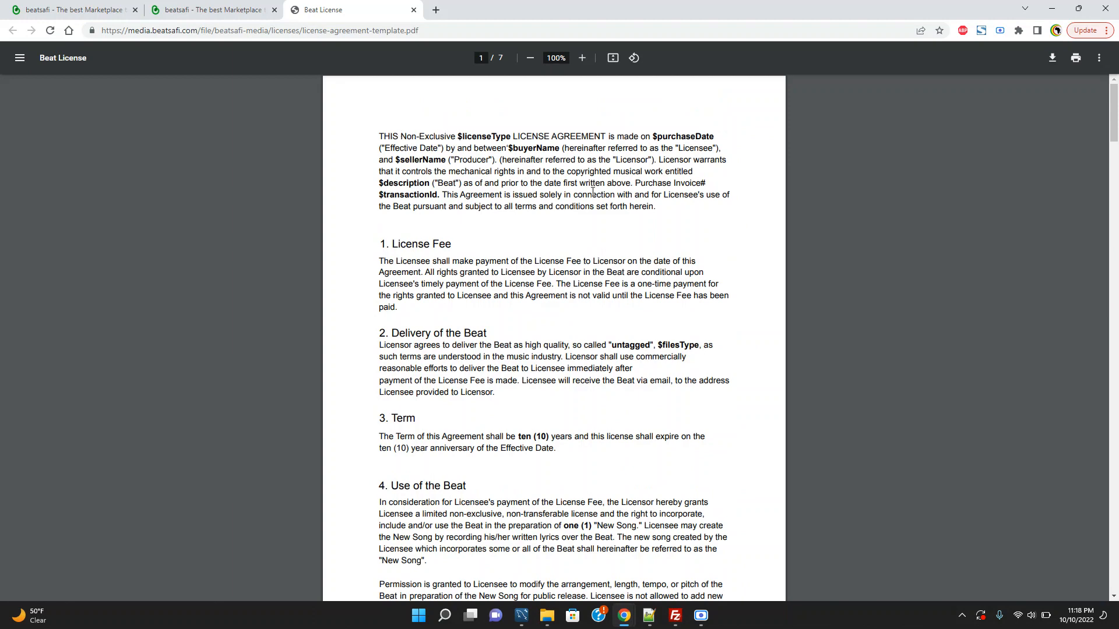
Step: Read the license agreement down to Writer's Share and Publishing Rights and highlight the clause on the Licensee's fifty percent share
scroll(585, 343, "down", 2)
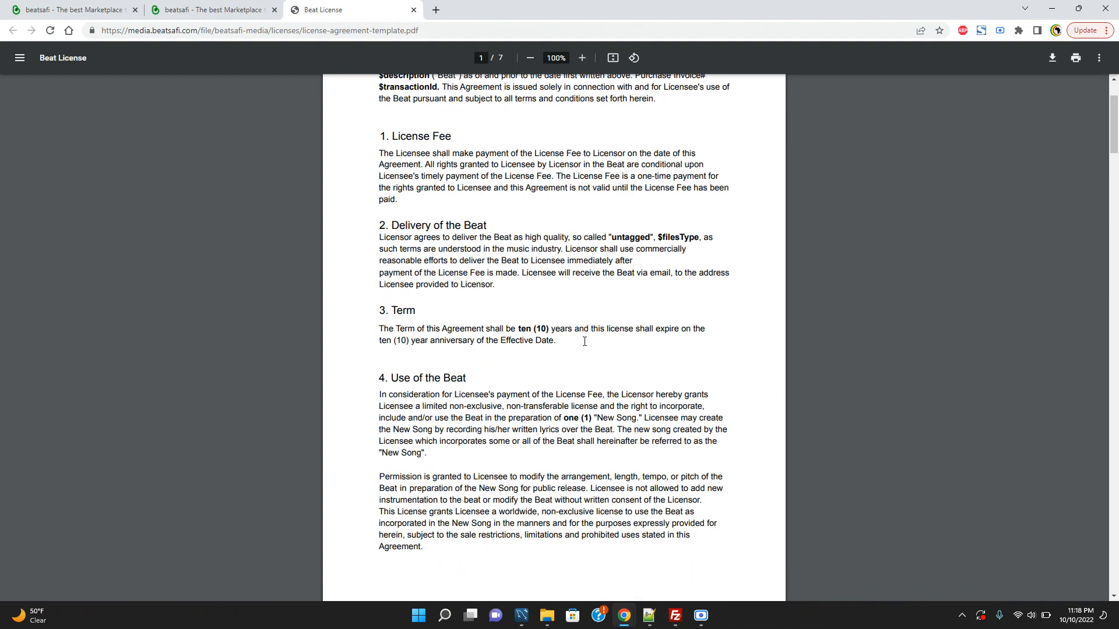
scroll(585, 343, "down", 1)
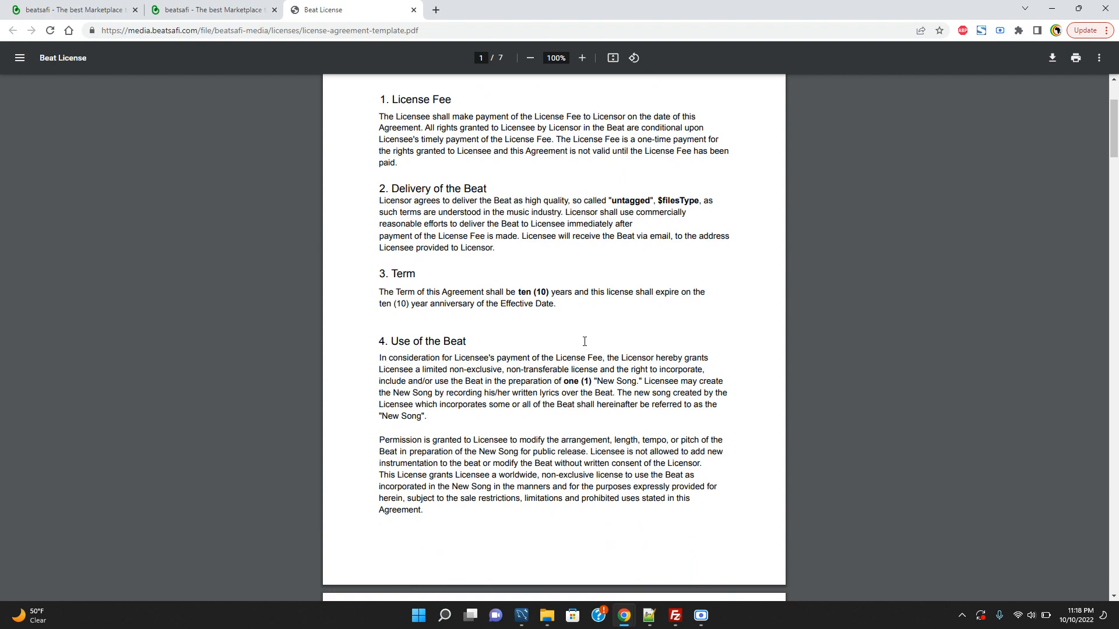
scroll(584, 342, "down", 7)
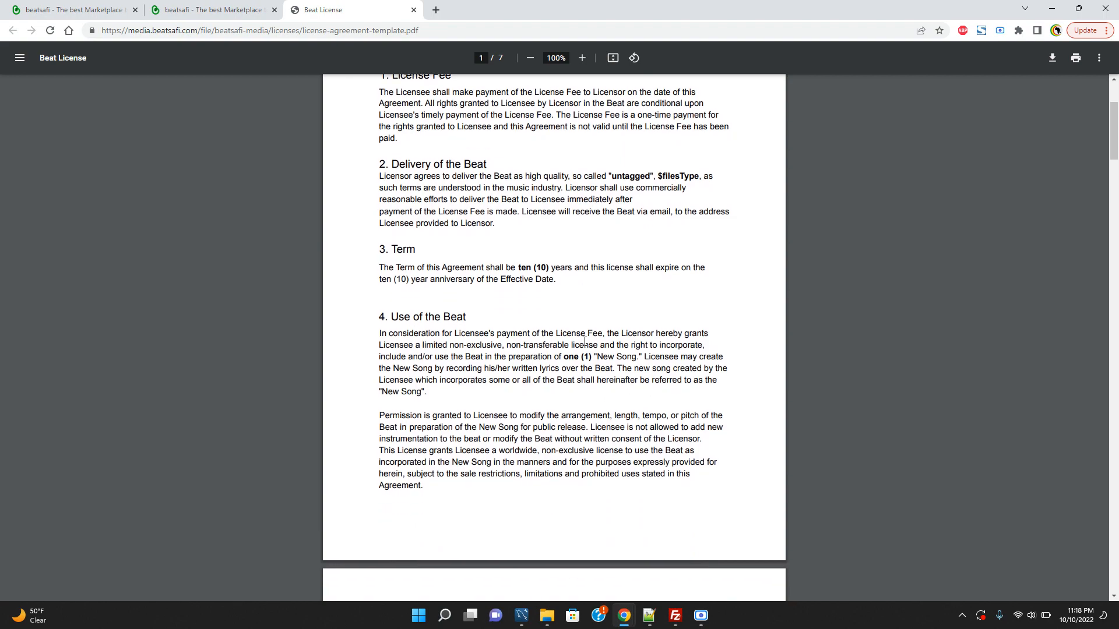
scroll(584, 342, "down", 12)
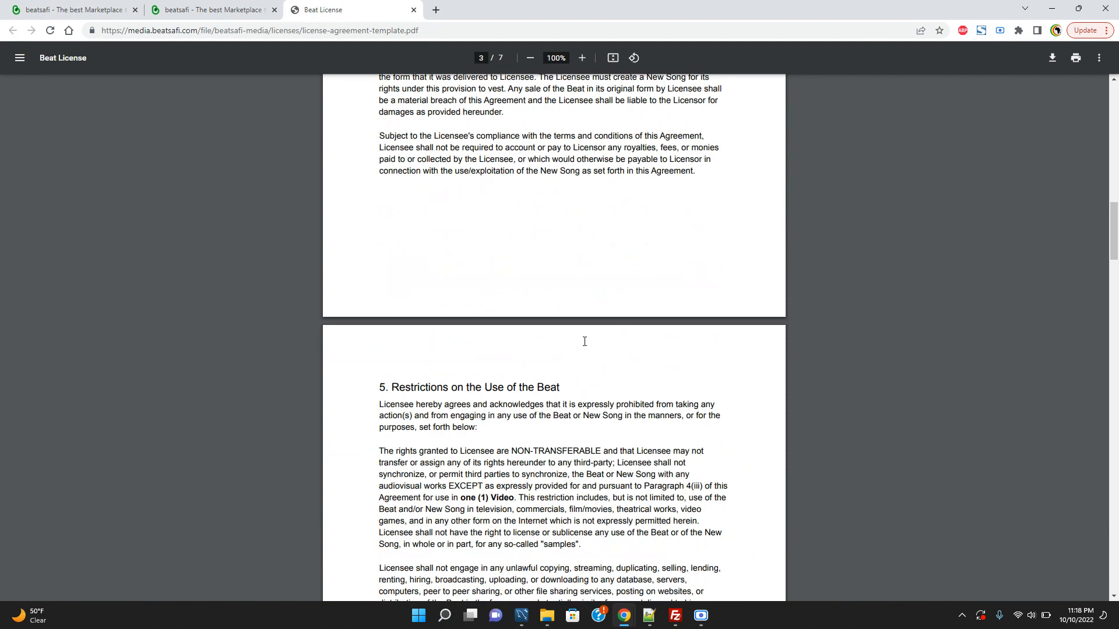
scroll(584, 342, "down", 5)
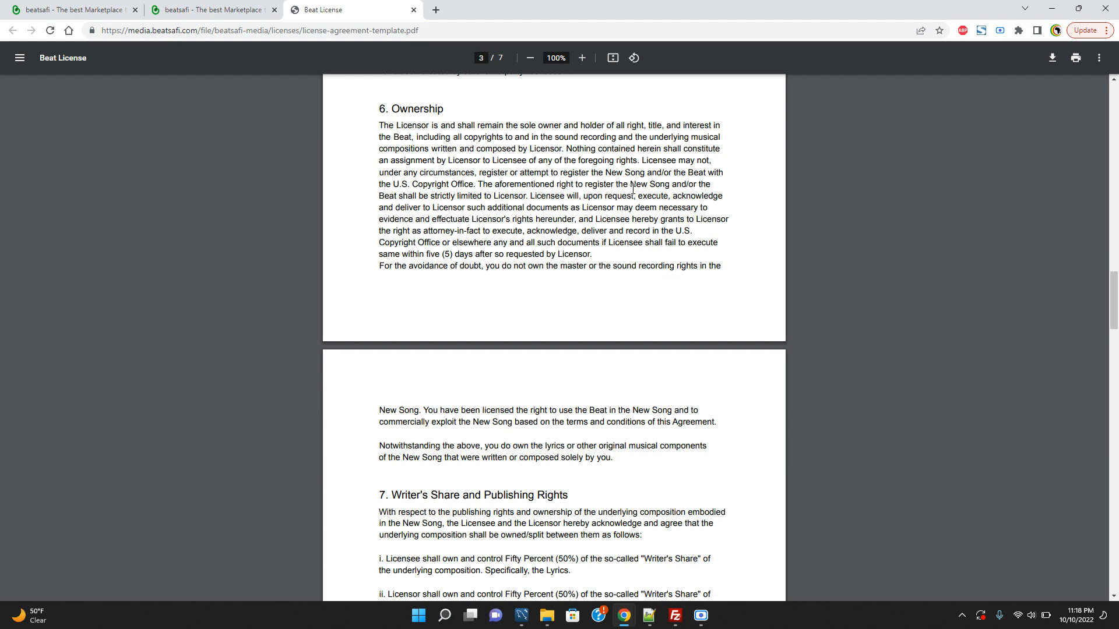
scroll(633, 190, "down", 5)
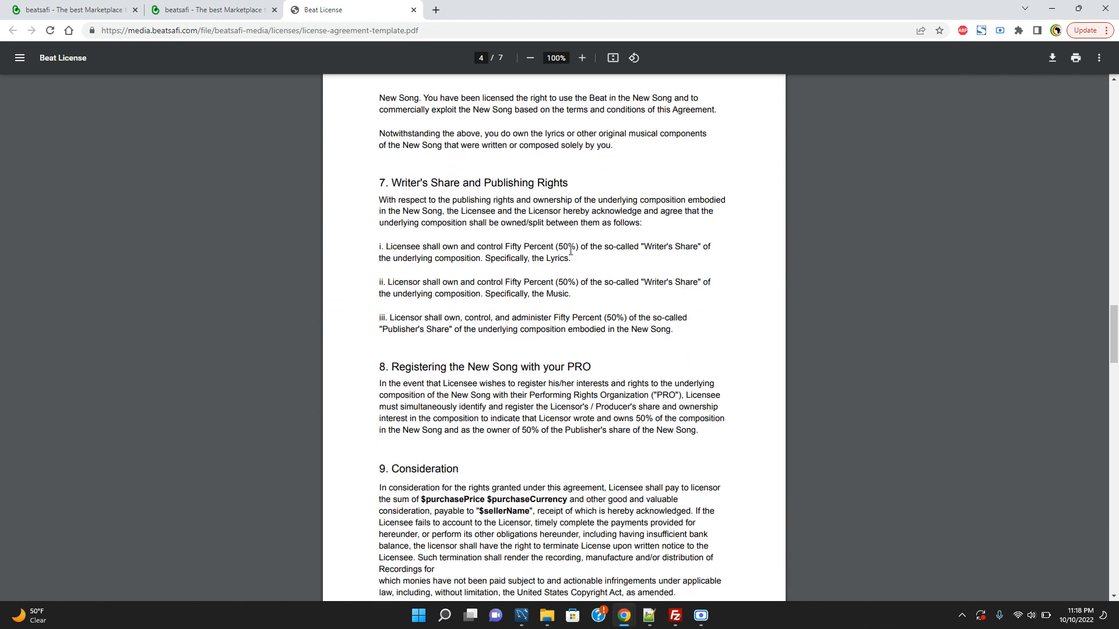
left_click_drag(558, 246, 564, 246)
triple_click(563, 243)
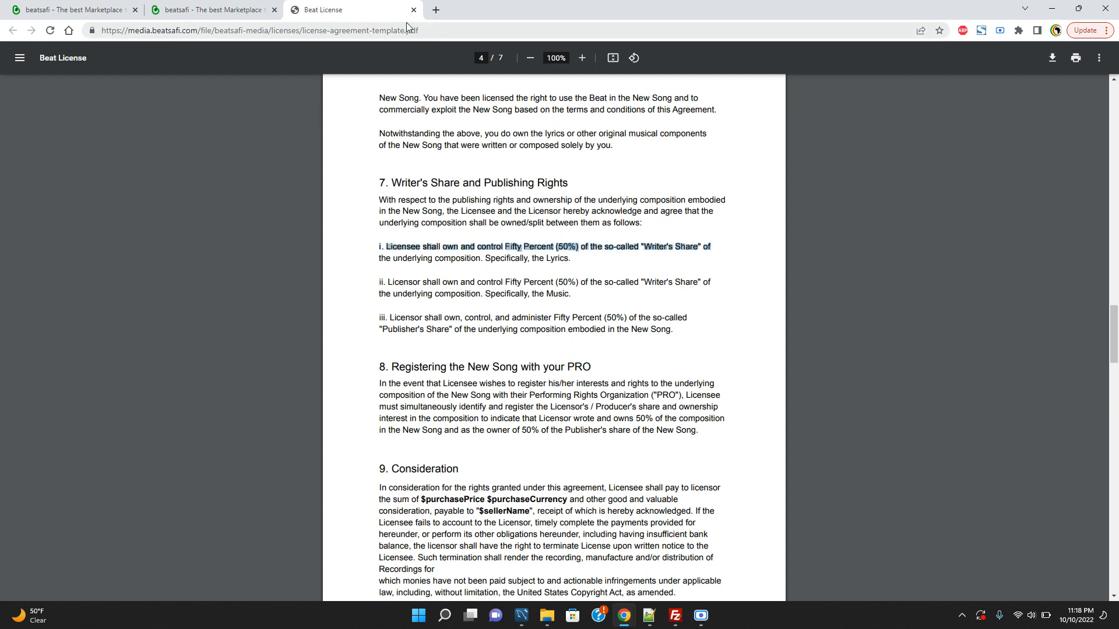
left_click(627, 285)
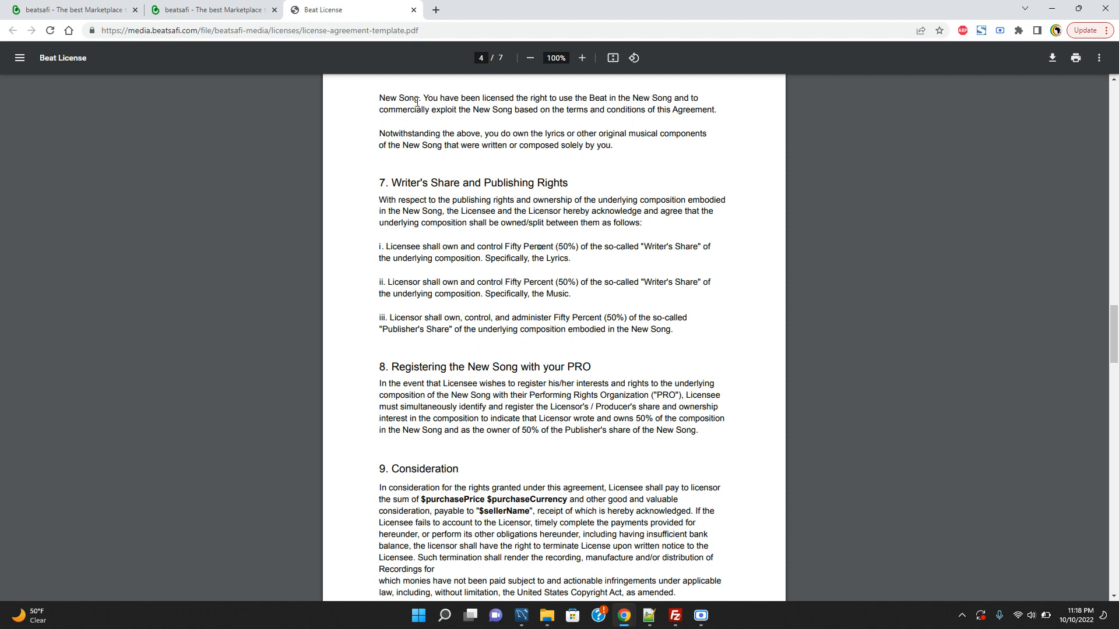
Step: Return to the upload form, continue to Beat files, and upload Sexy Lady - Tagged.mp3, Sexy Lady.mp3, sexy lady.wav and stems-trackout.zip
left_click(233, 9)
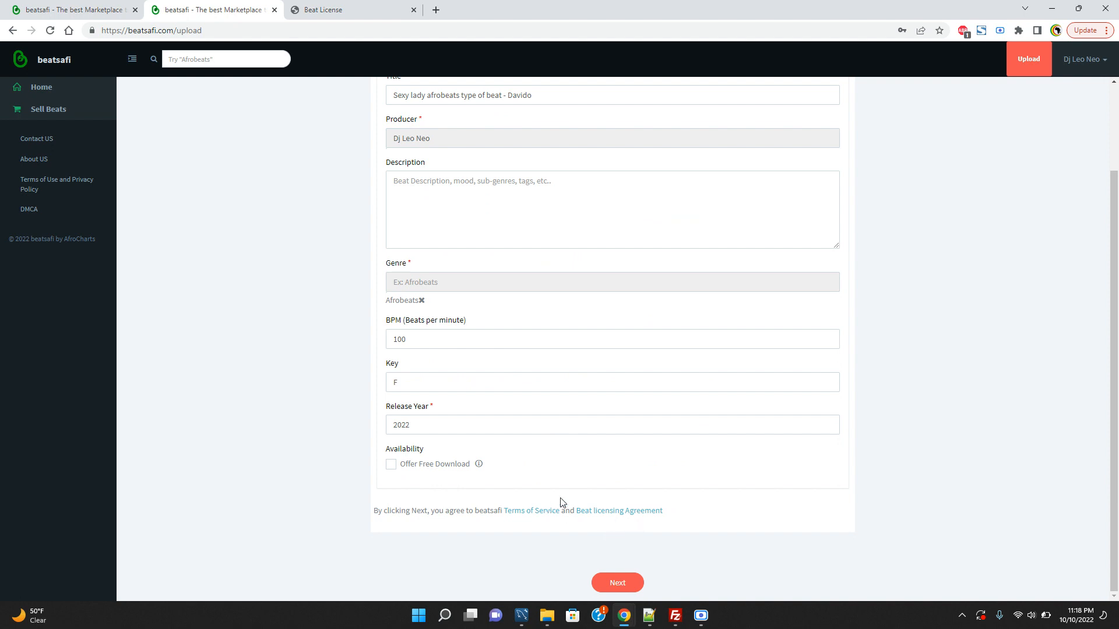
left_click(619, 583)
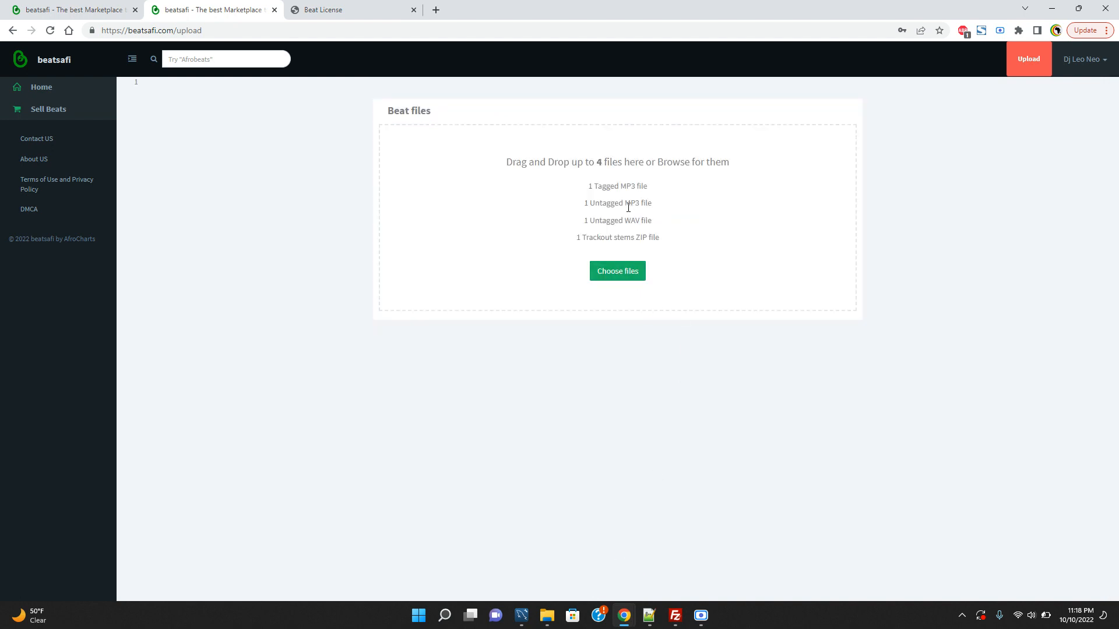
left_click(625, 282)
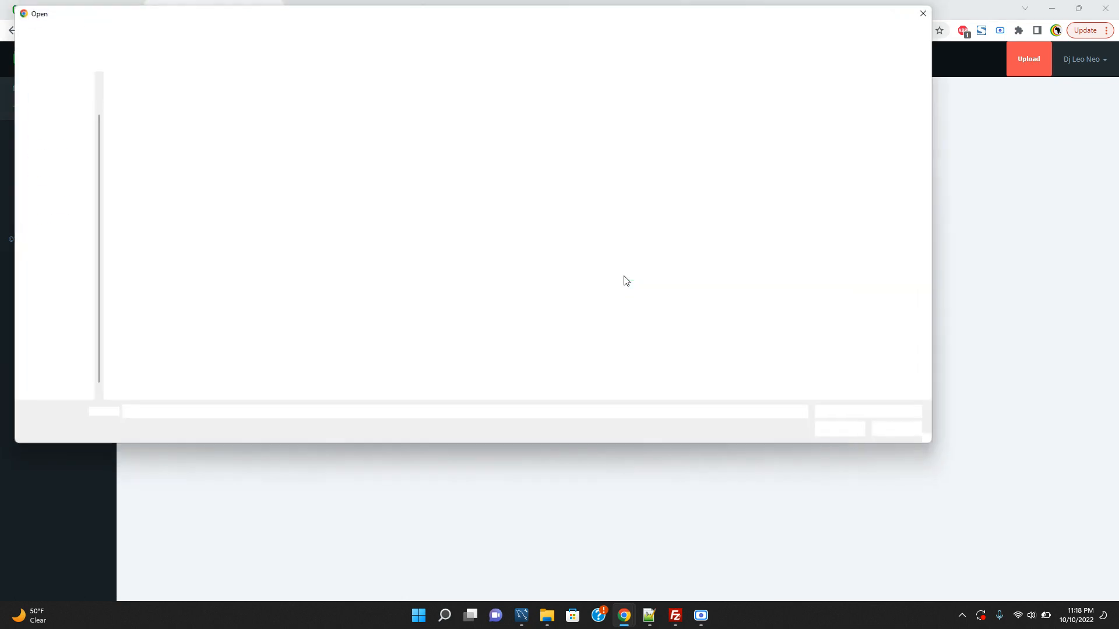
left_click(156, 97)
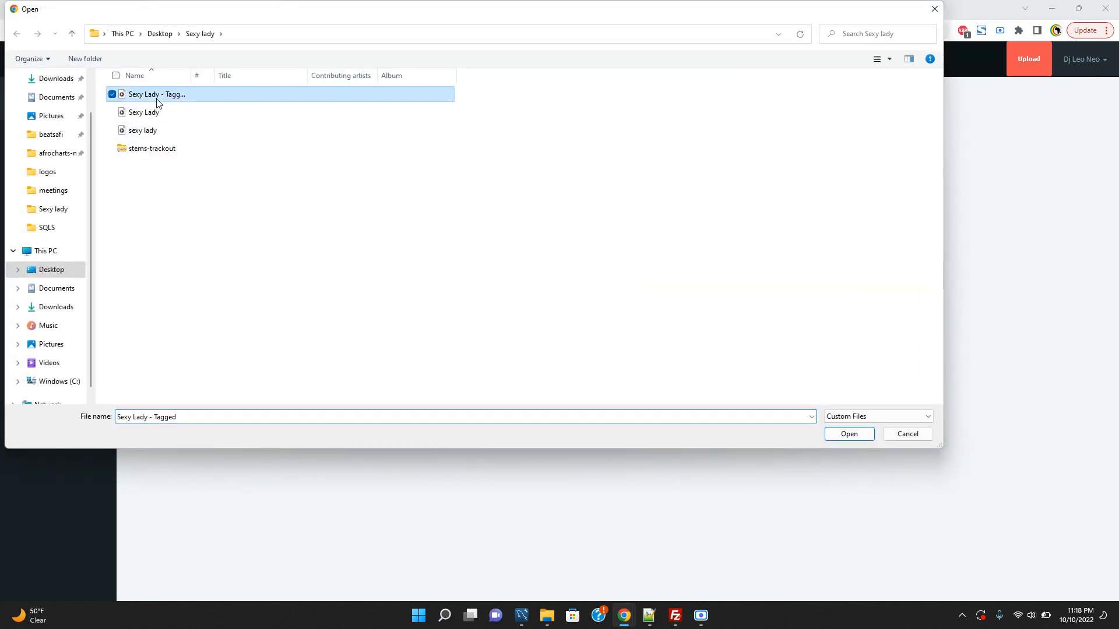
left_click(167, 153, "shift")
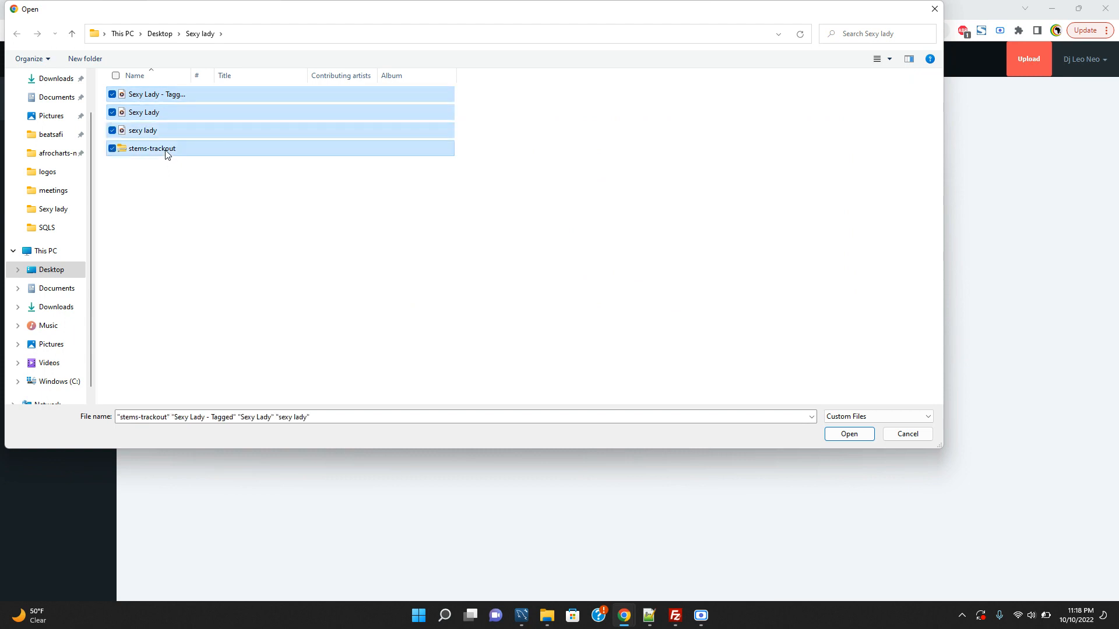
key("Return")
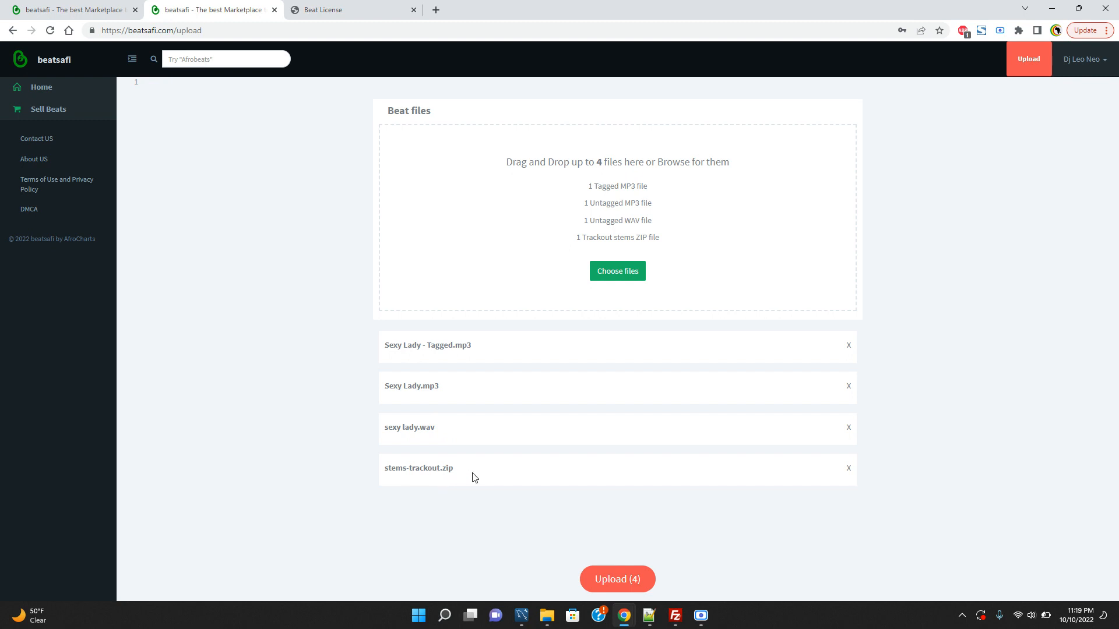
left_click(618, 580)
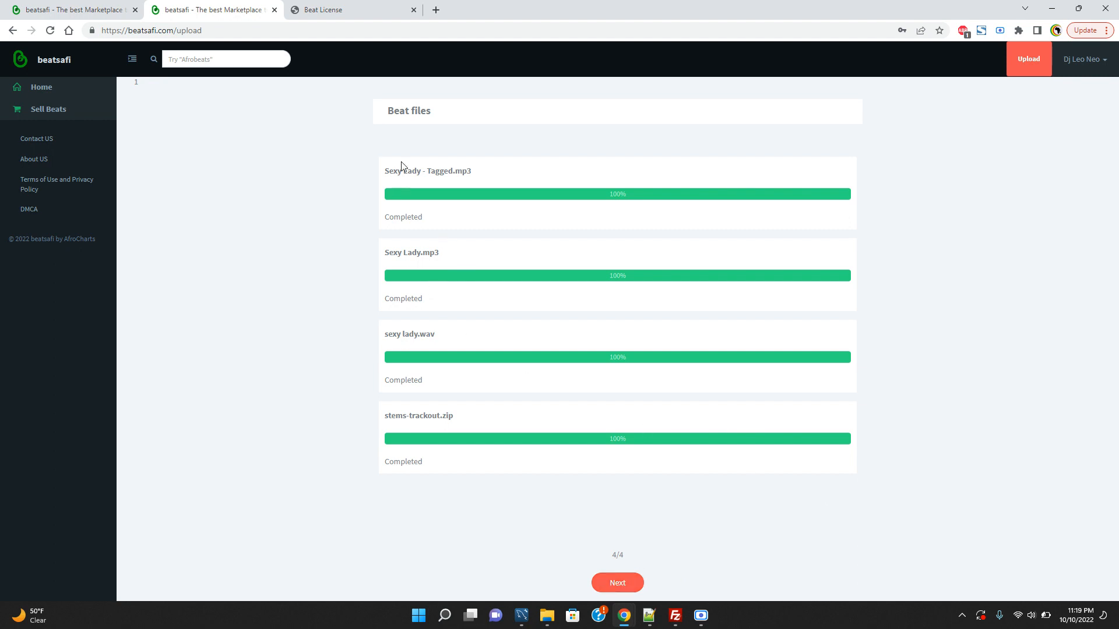
Step: Continue to the audio file types, setting Sexy Lady - Tagged.mp3 to Tagged MP3 (For Streaming) and Sexy Lady.mp3 to Un-Tagged MP3
left_click(634, 585)
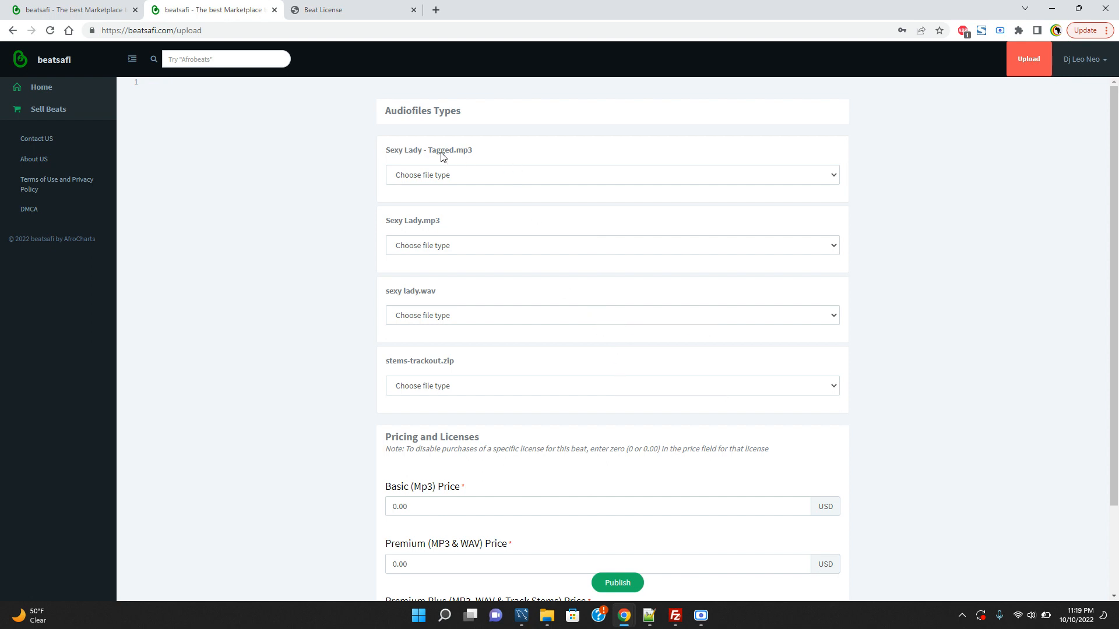
left_click(460, 176)
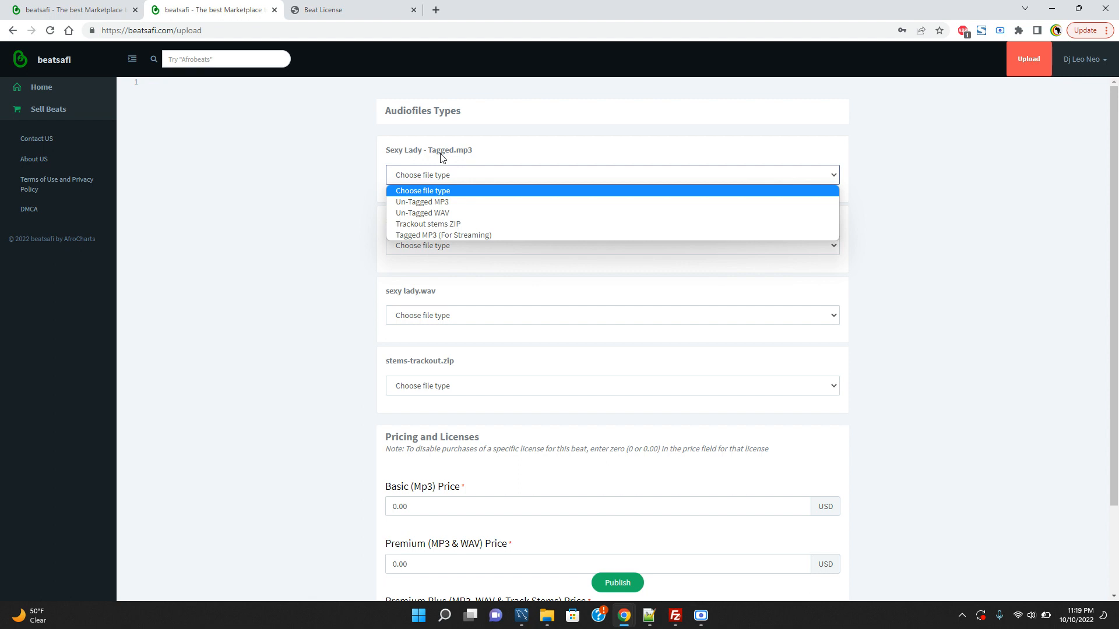
left_click(443, 235)
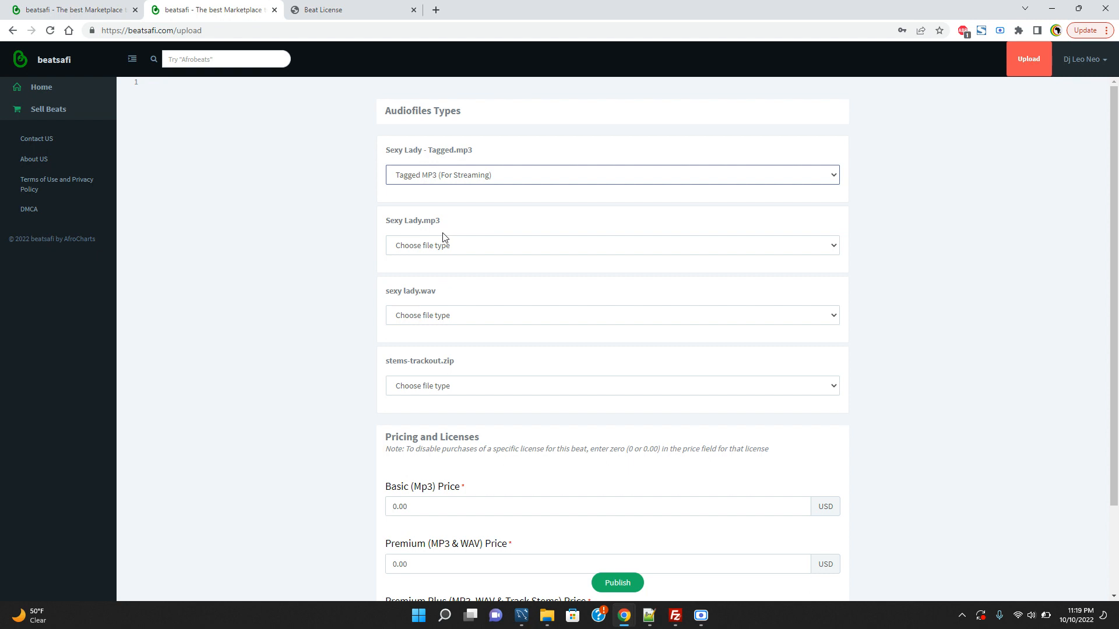
left_click(443, 245)
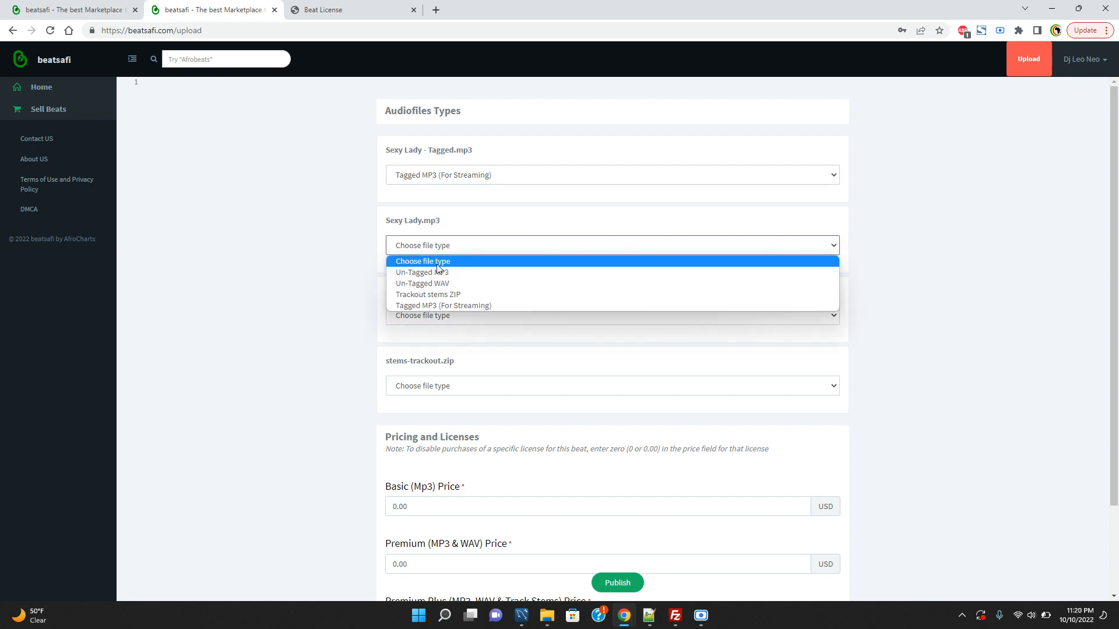
left_click(441, 272)
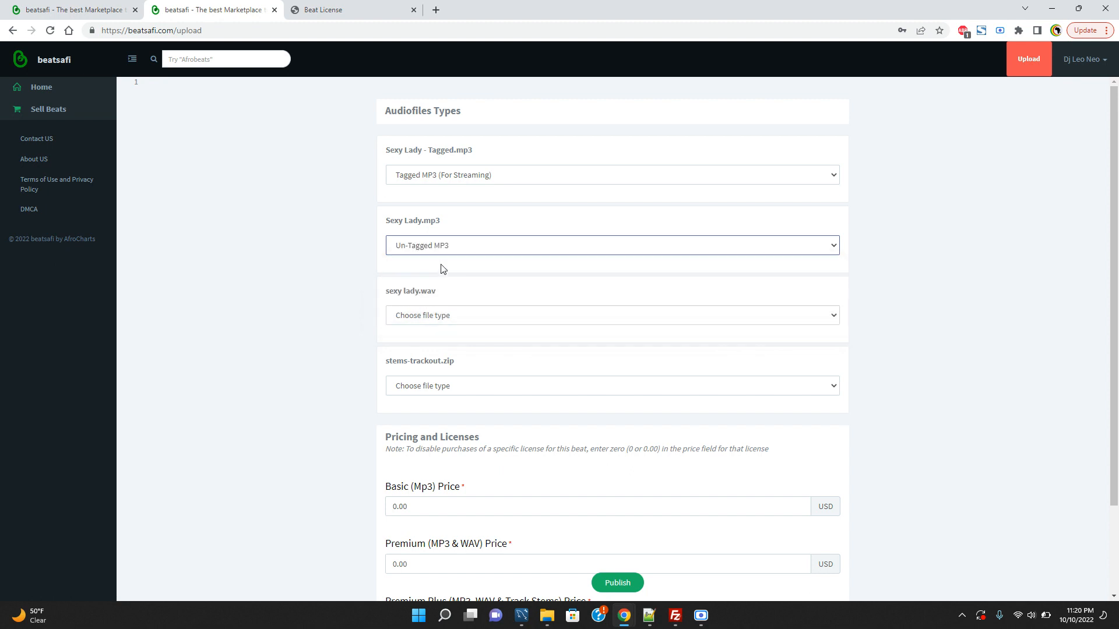
Step: Set the file type of sexy lady.wav to Un-Tagged WAV and of stems-trackout.zip to Trackout stems ZIP
scroll(444, 306, "down", 1)
left_click(436, 280)
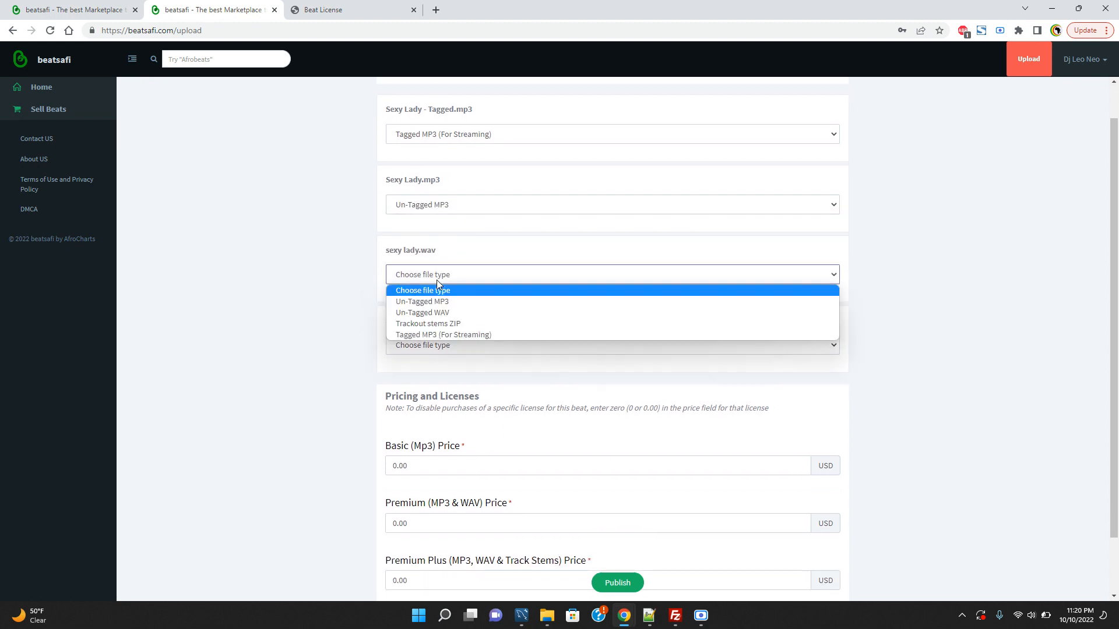
left_click(438, 314)
scroll(438, 320, "down", 1)
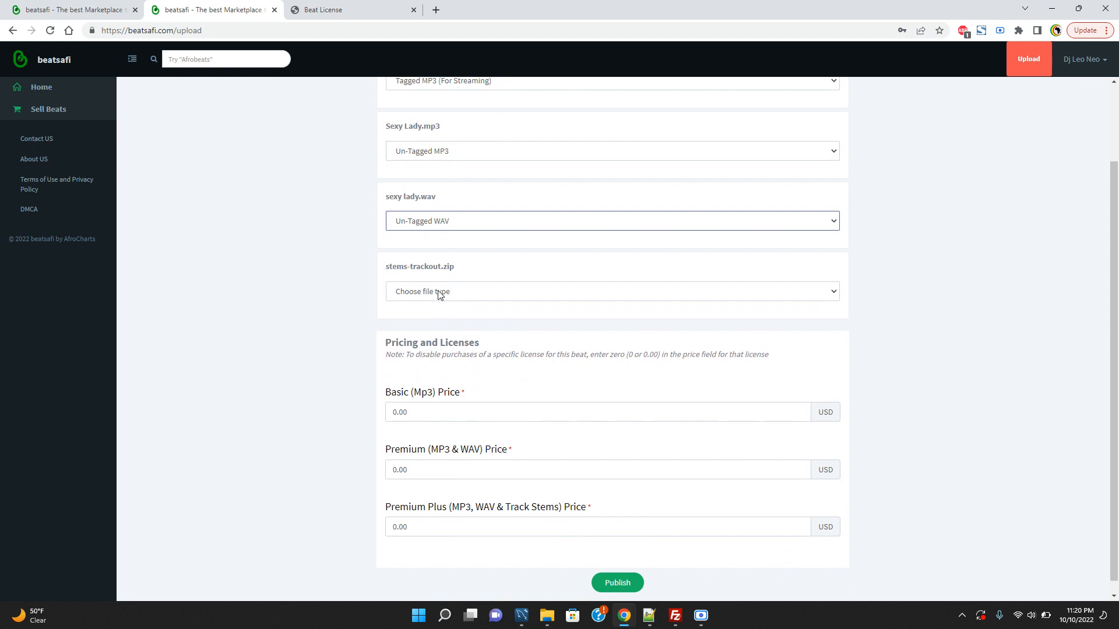
left_click(439, 293)
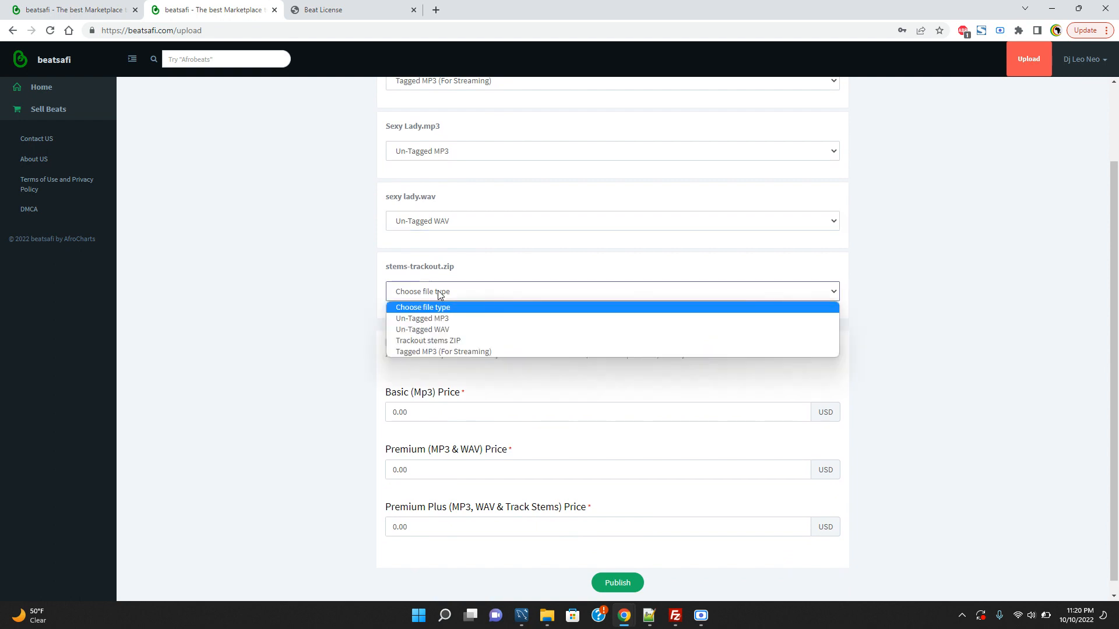
left_click(437, 343)
scroll(507, 250, "up", 2)
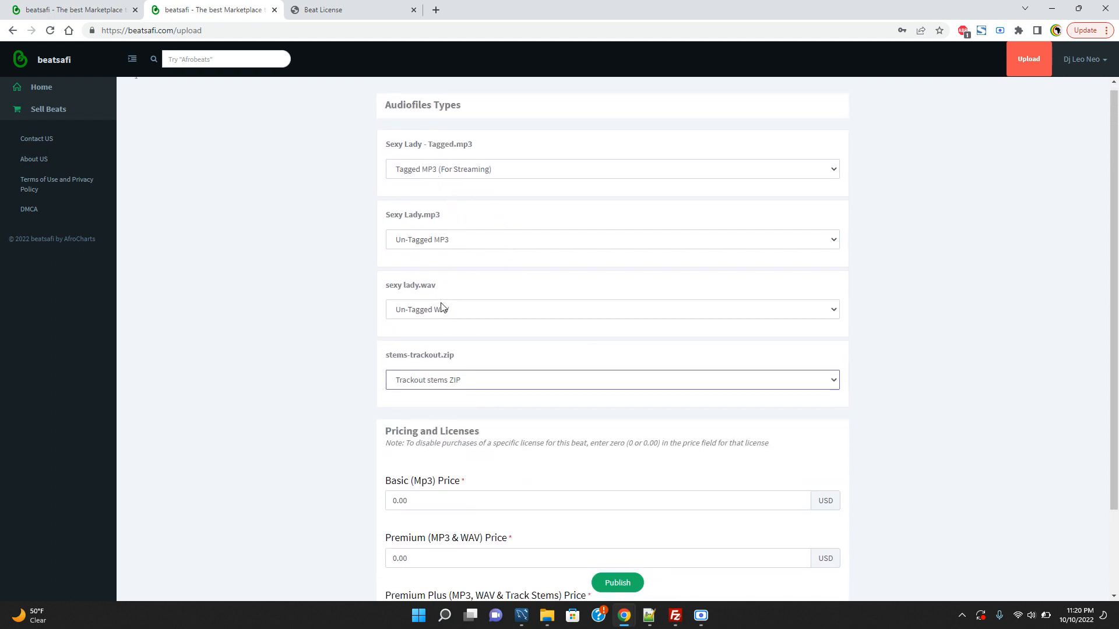
Step: Set the Basic (Mp3) price to 20 USD in the Pricing and Licenses section of the beat upload form
scroll(419, 380, "down", 2)
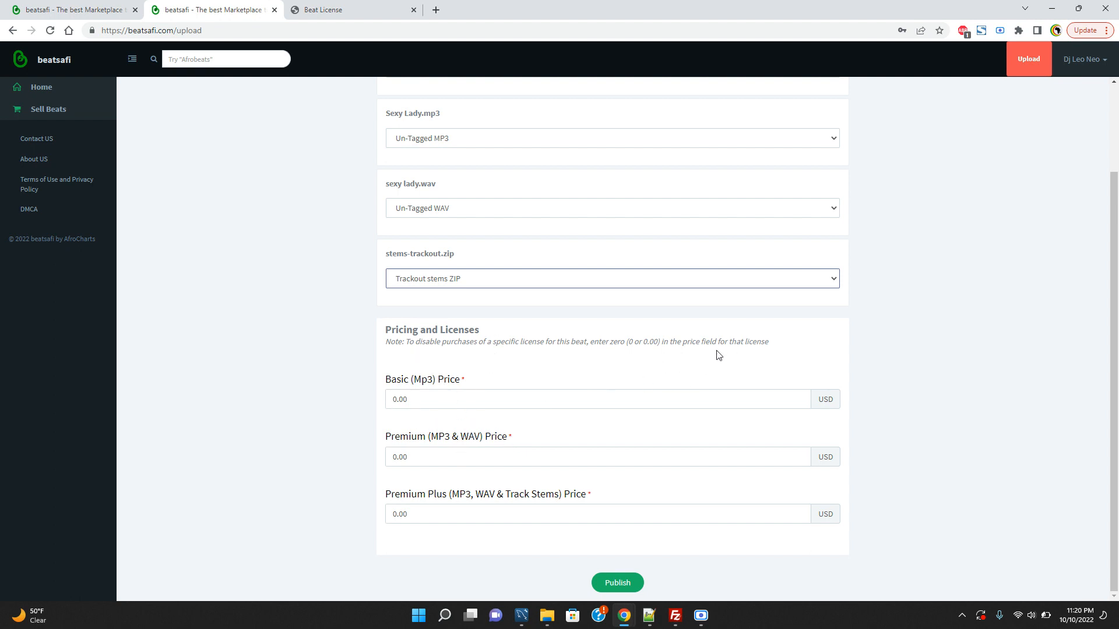
double_click(403, 399)
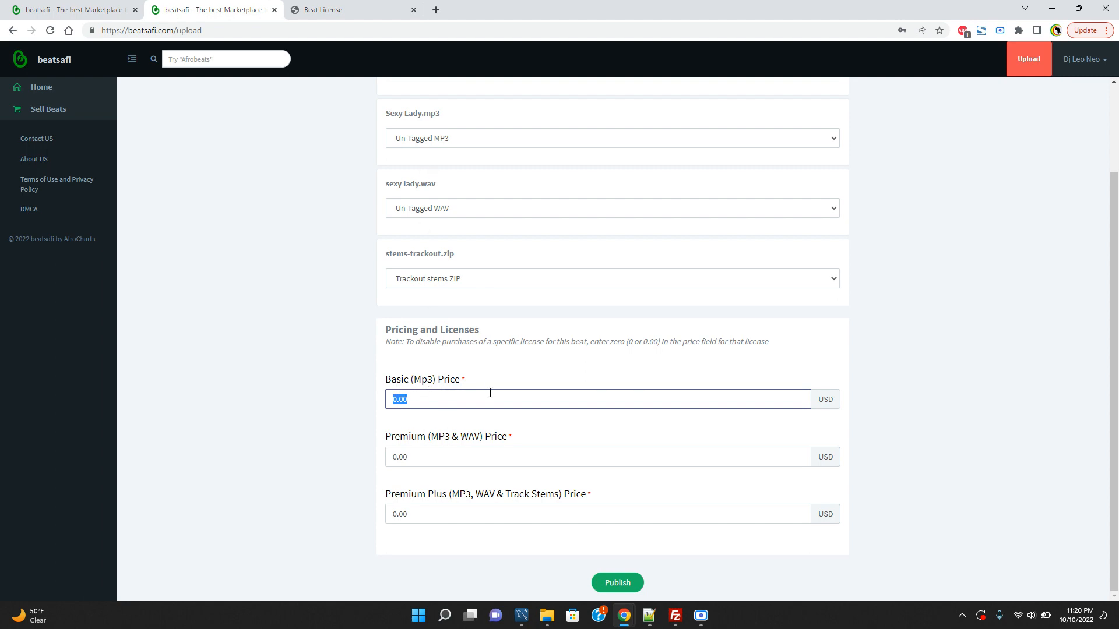
left_click(371, 8)
left_click(232, 6)
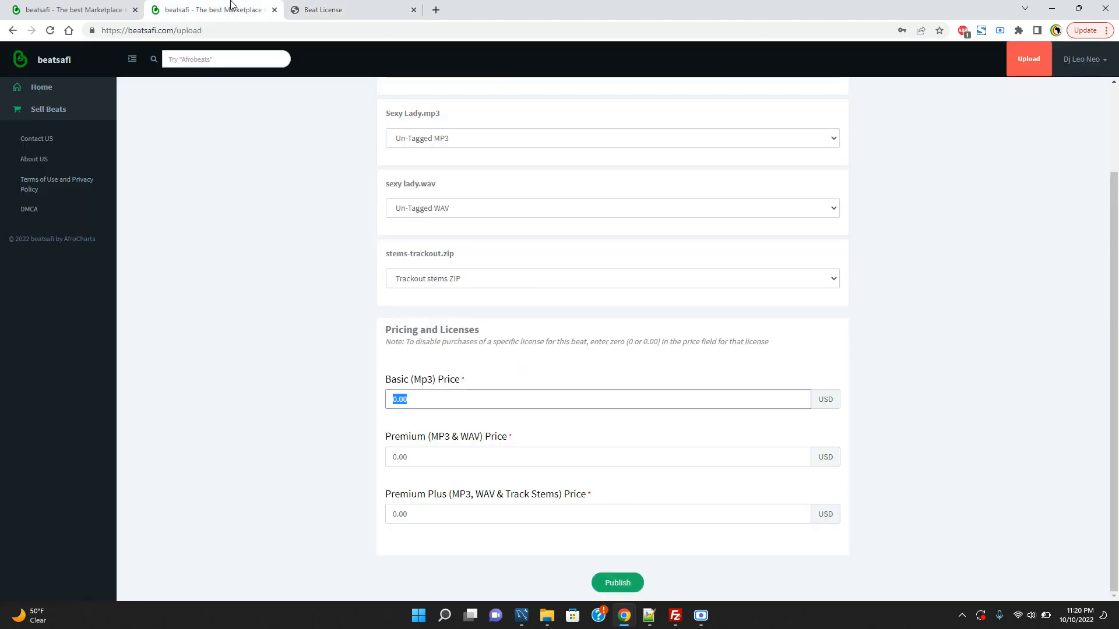
left_click(76, 9)
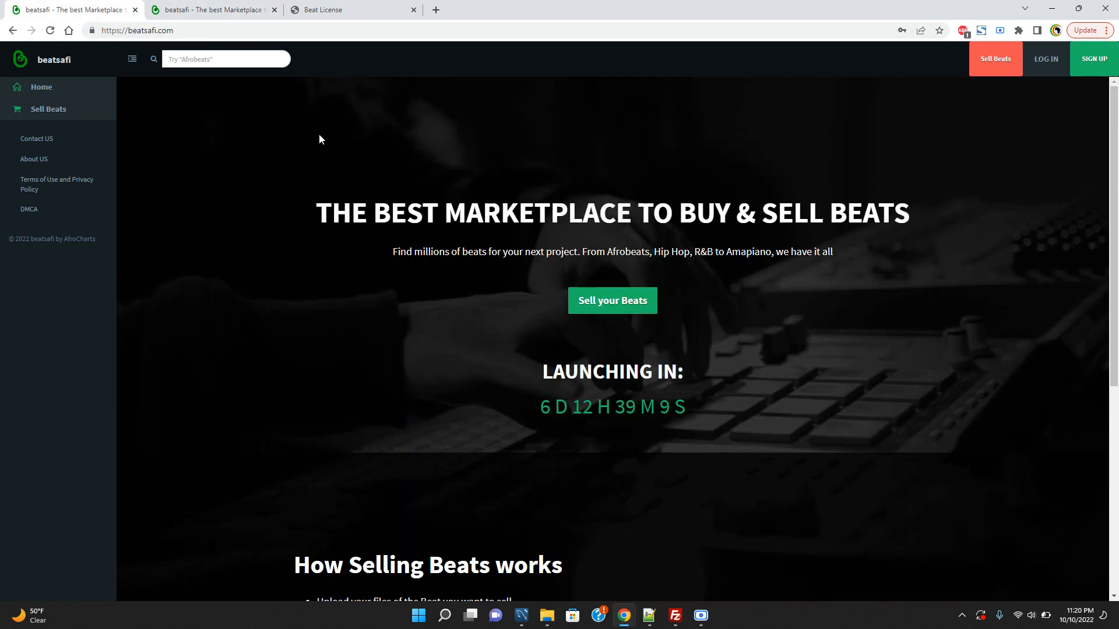
left_click(210, 9)
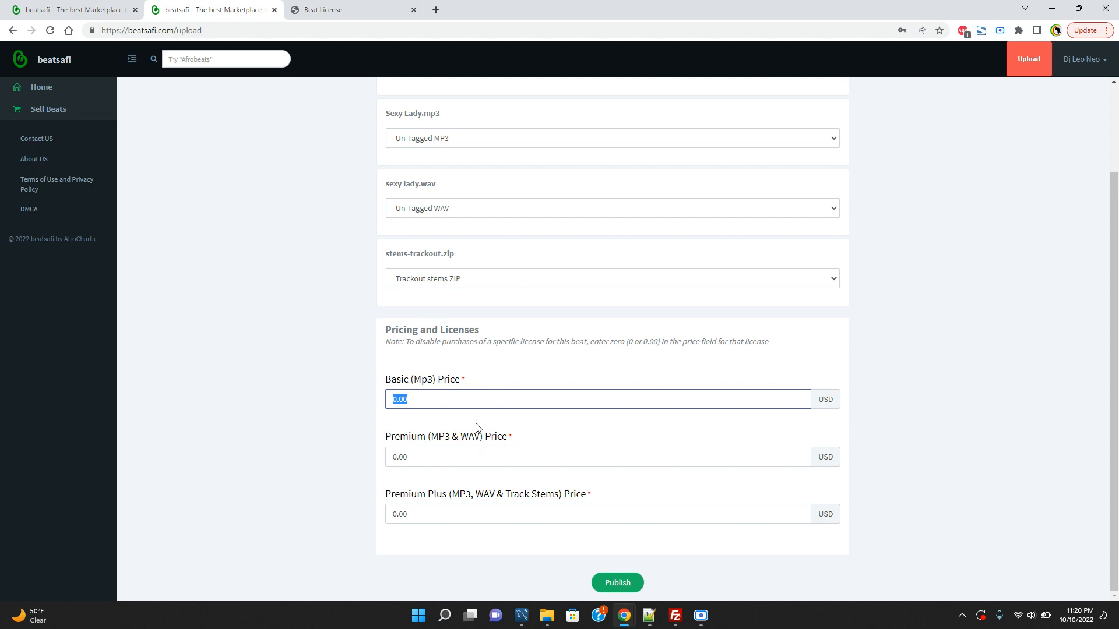
scroll(458, 205, "up", 2)
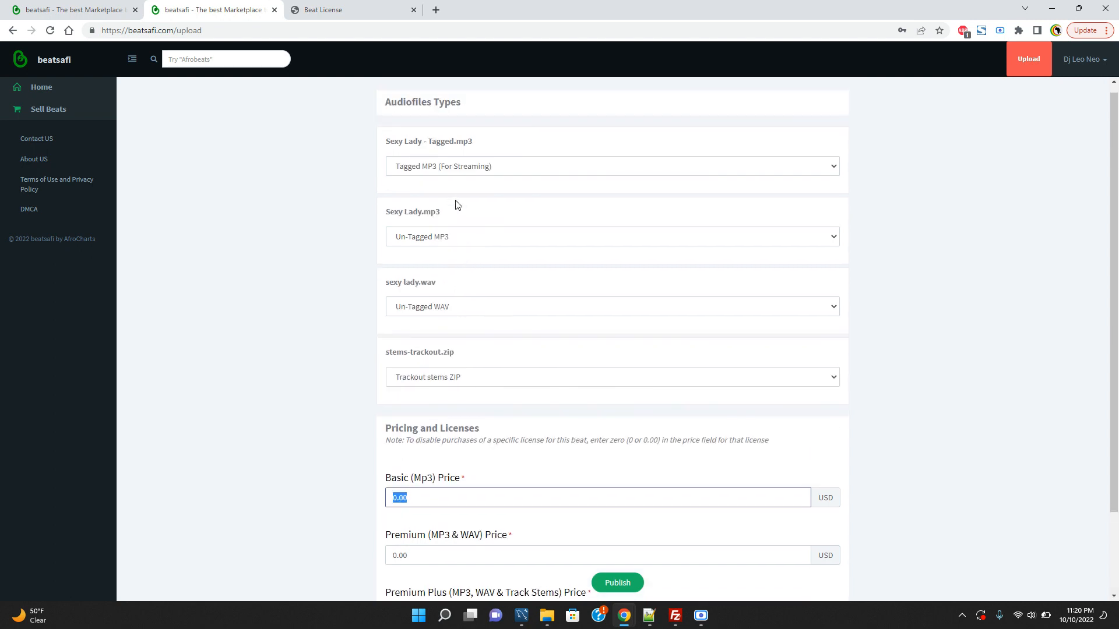
scroll(457, 380, "down", 2)
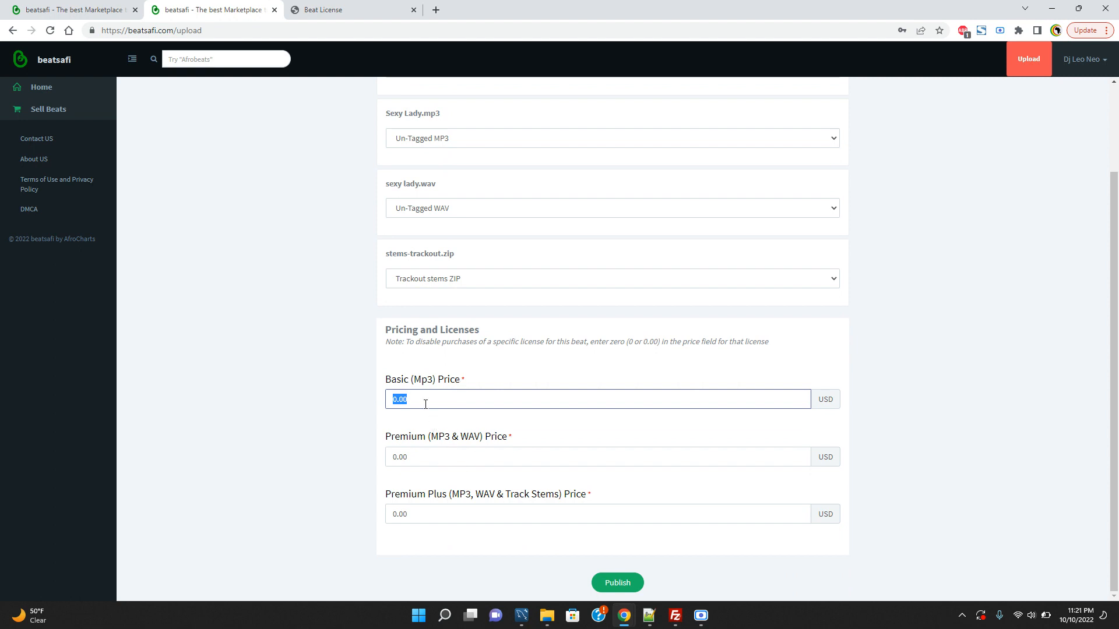
type("20")
Step: Set the Premium (MP3 & WAV) price to 50 USD and the Premium Plus price to 100 USD, and publish the beat
left_click(428, 455)
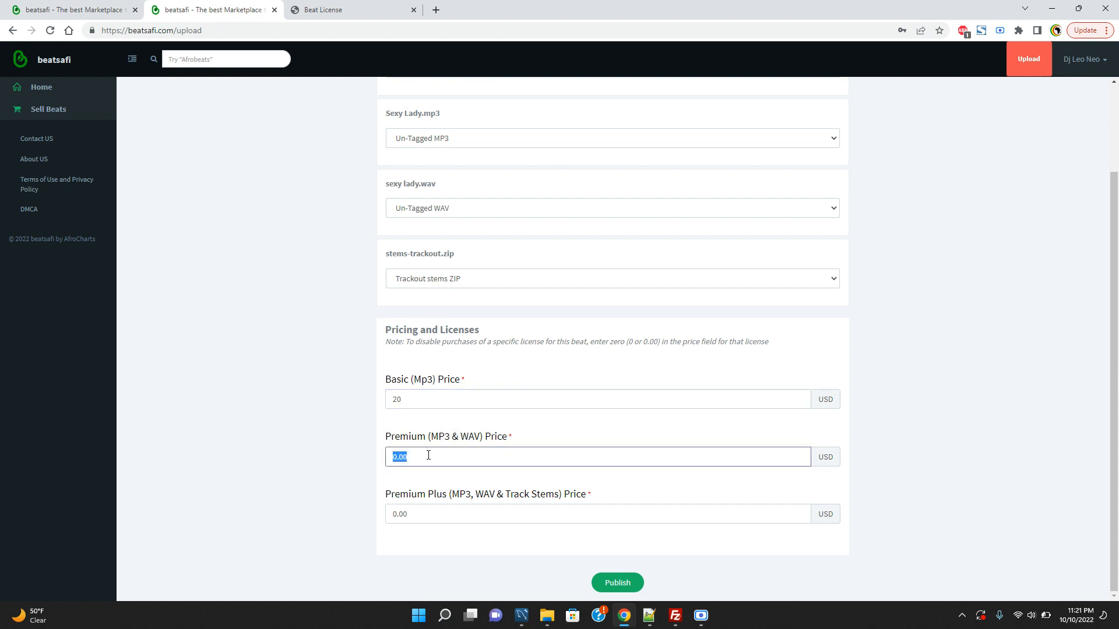
type("50")
left_click(436, 515)
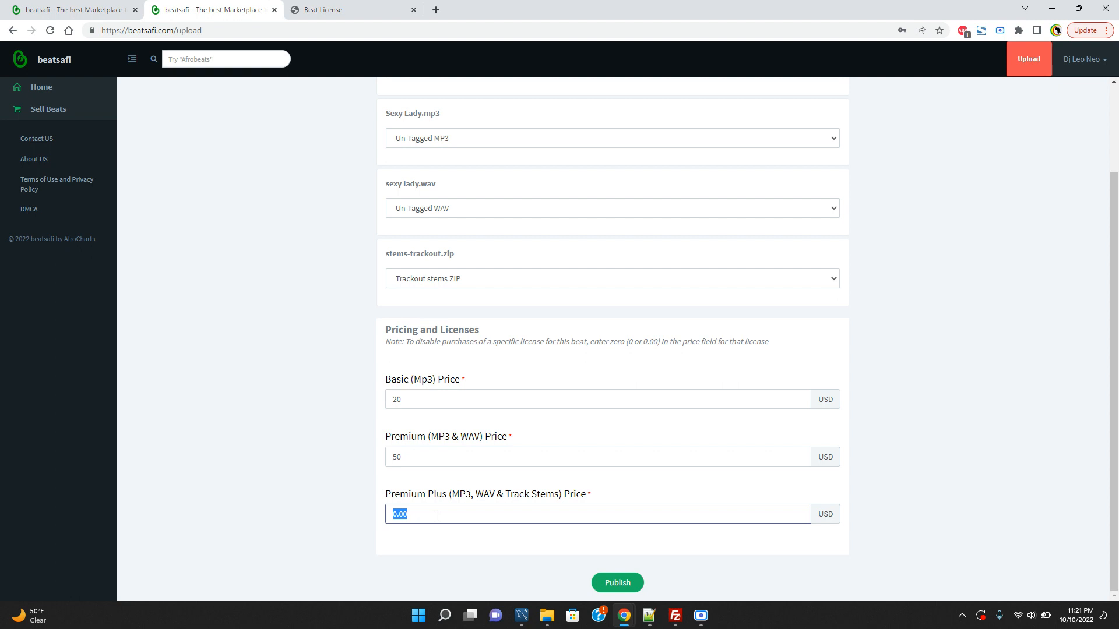
type("100")
left_click(618, 584)
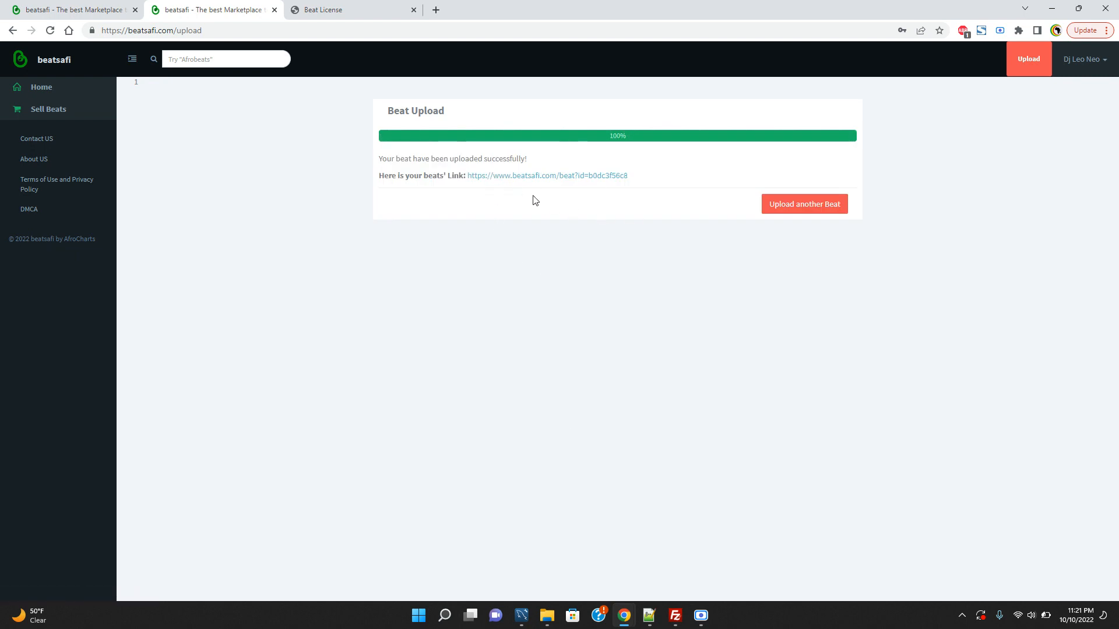
Step: Open the link of the newly uploaded beat and play the Sexy lady afrobeats beat on its public page
left_click_drag(641, 178, 467, 182)
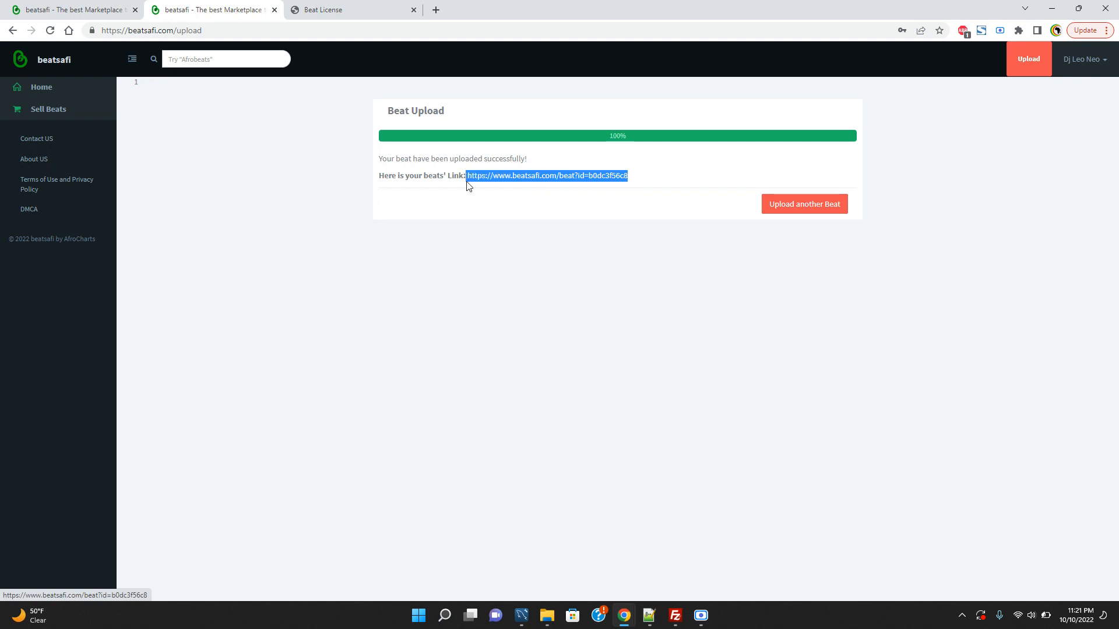
left_click(573, 177)
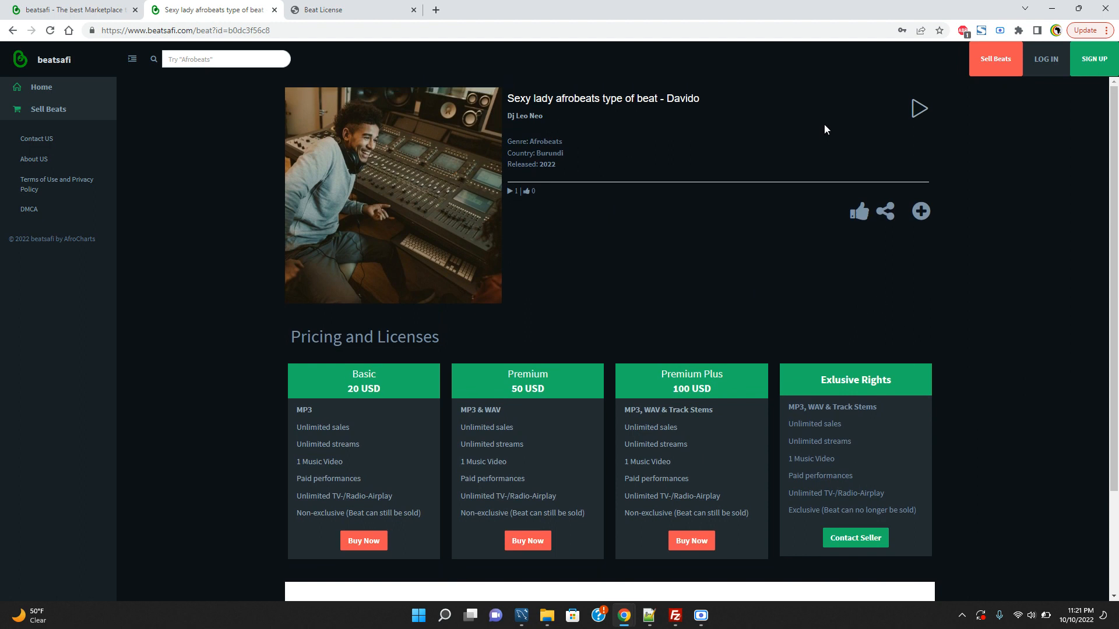
left_click(503, 30)
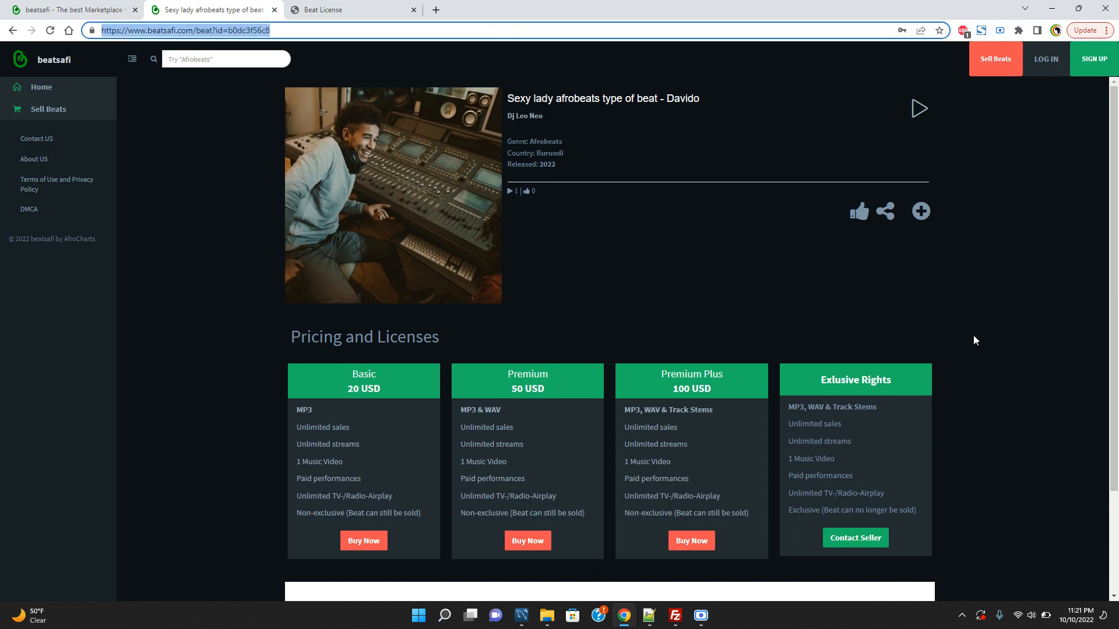
key("Return")
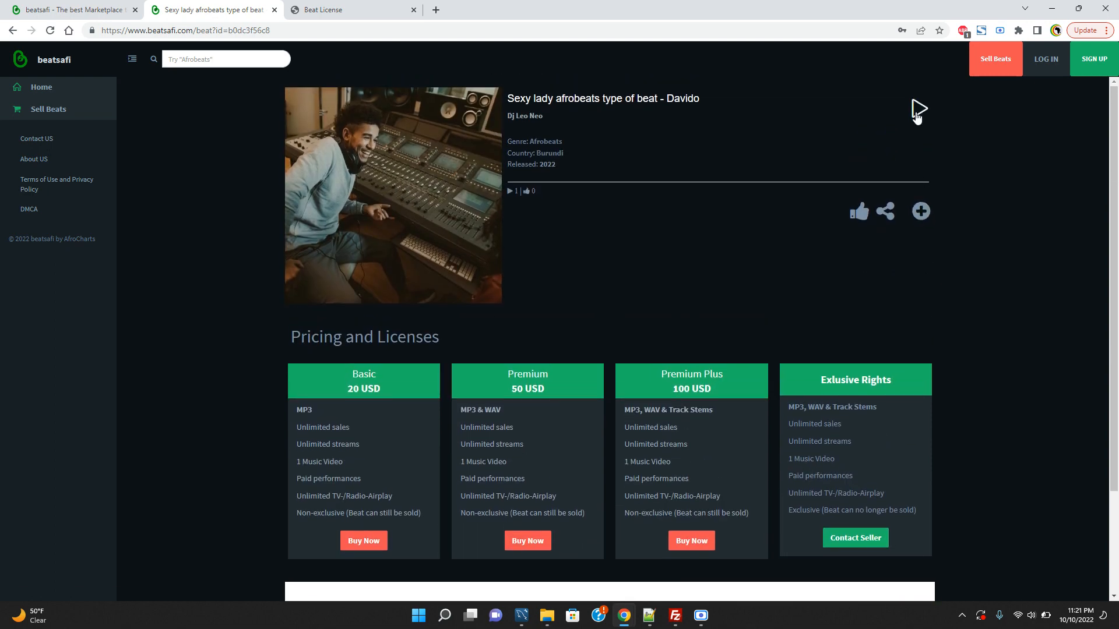
left_click(916, 114)
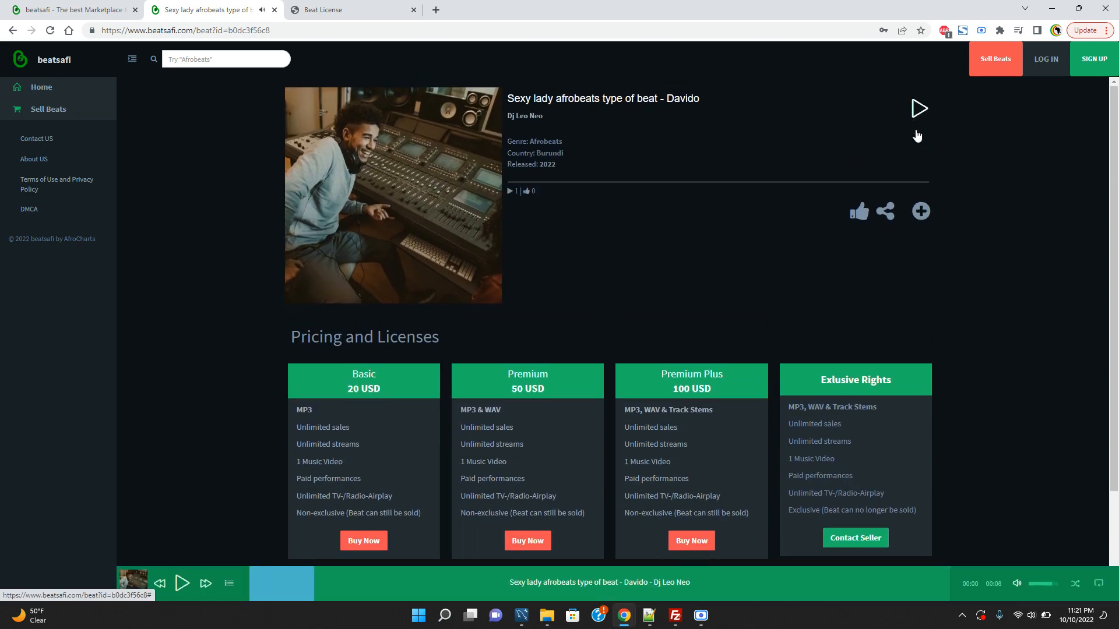
Step: Start buying the beat's Basic license and examine the purchase summary, contact fields, card fields and license agreement note
scroll(881, 374, "down", 2)
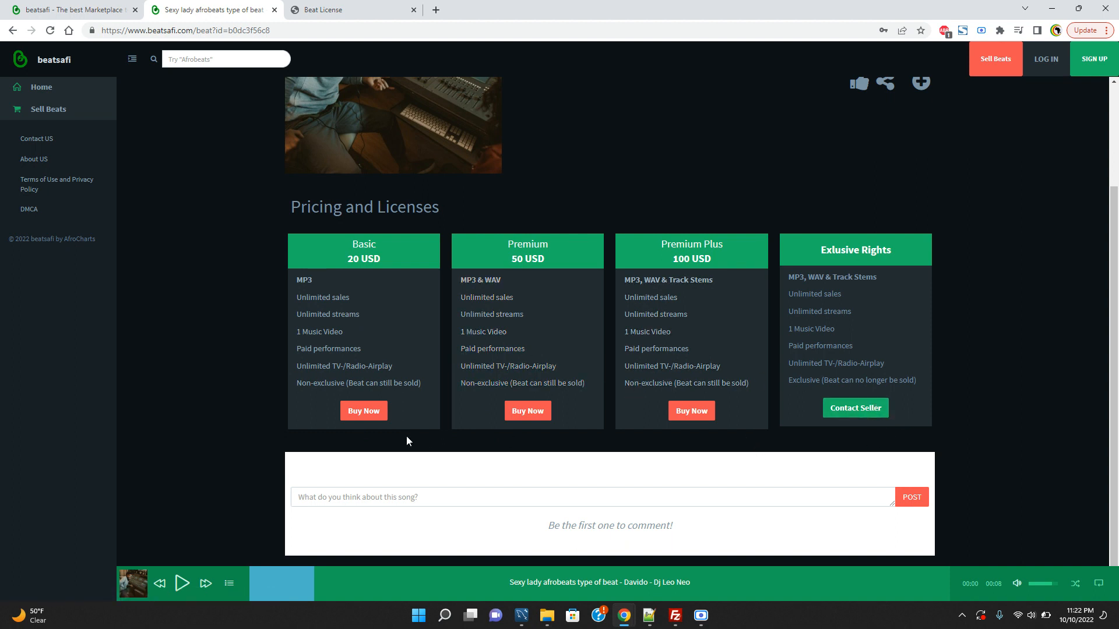
left_click(374, 413)
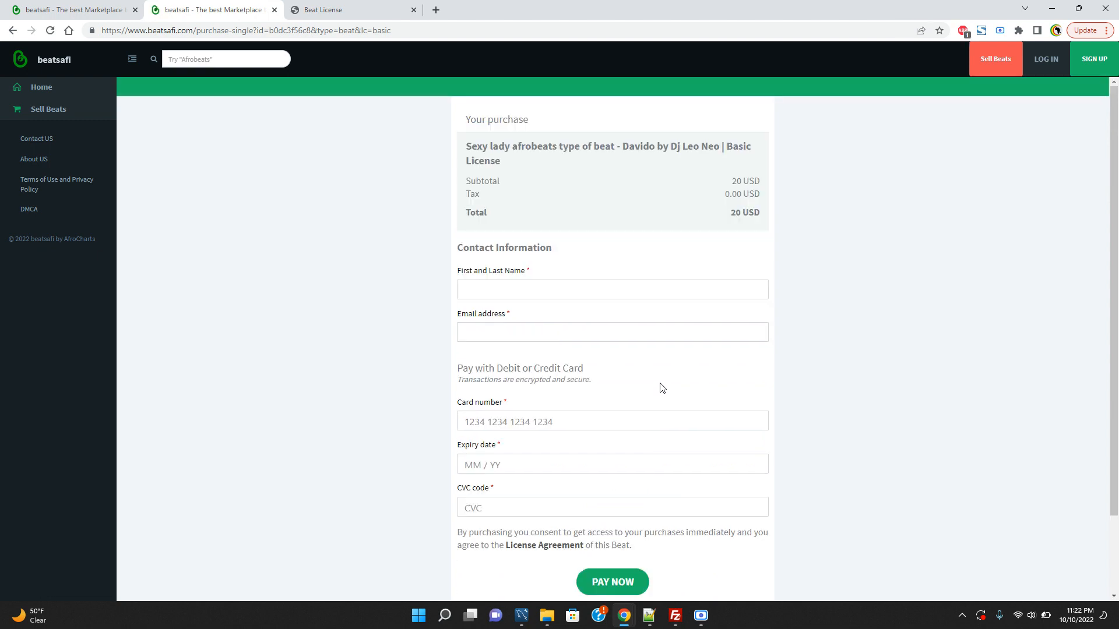
scroll(662, 389, "down", 2)
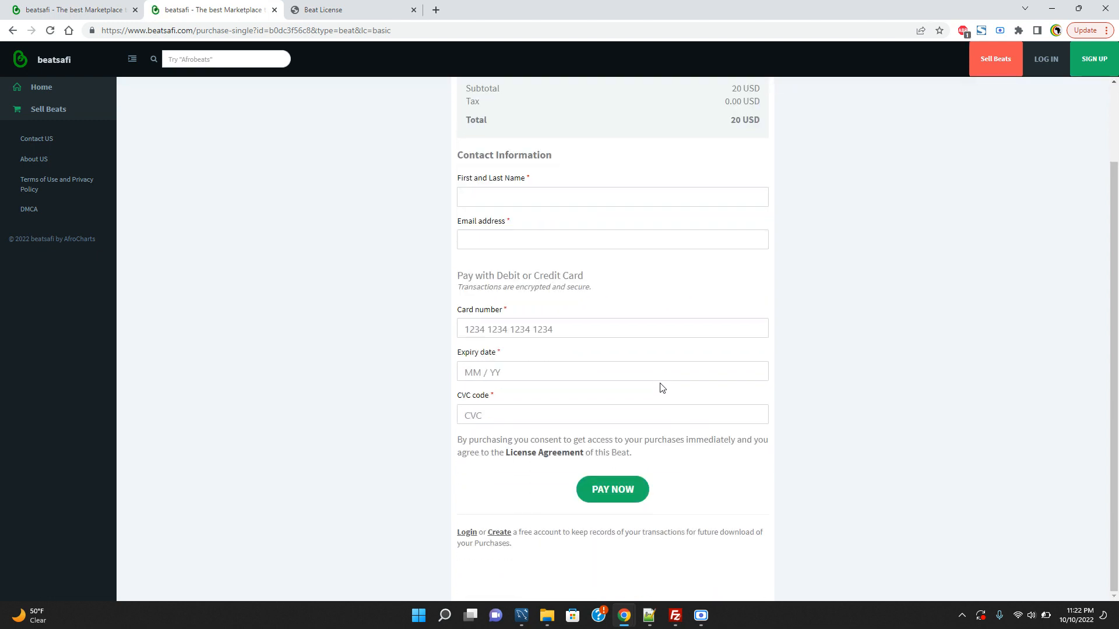
scroll(662, 388, "up", 2)
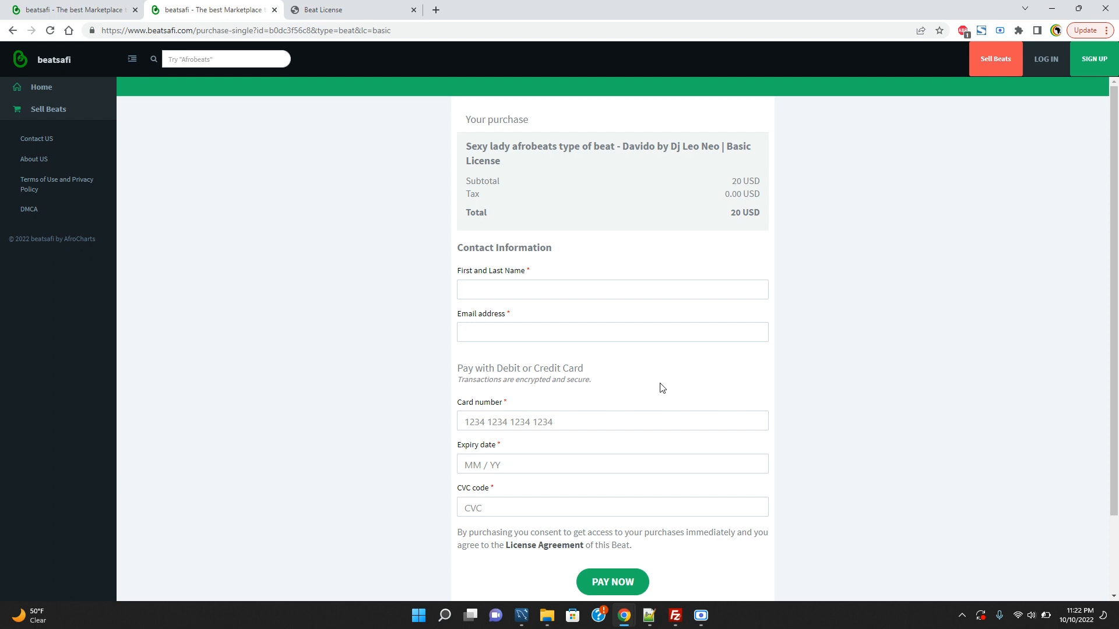
scroll(849, 441, "down", 2)
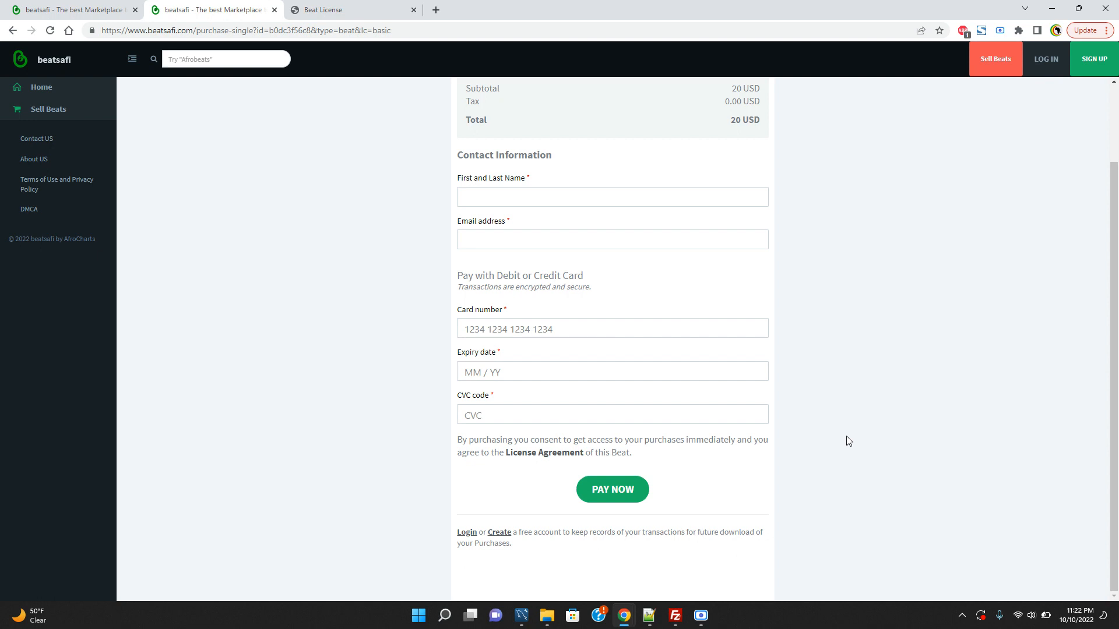
scroll(849, 441, "up", 2)
scroll(849, 441, "down", 2)
scroll(650, 389, "up", 2)
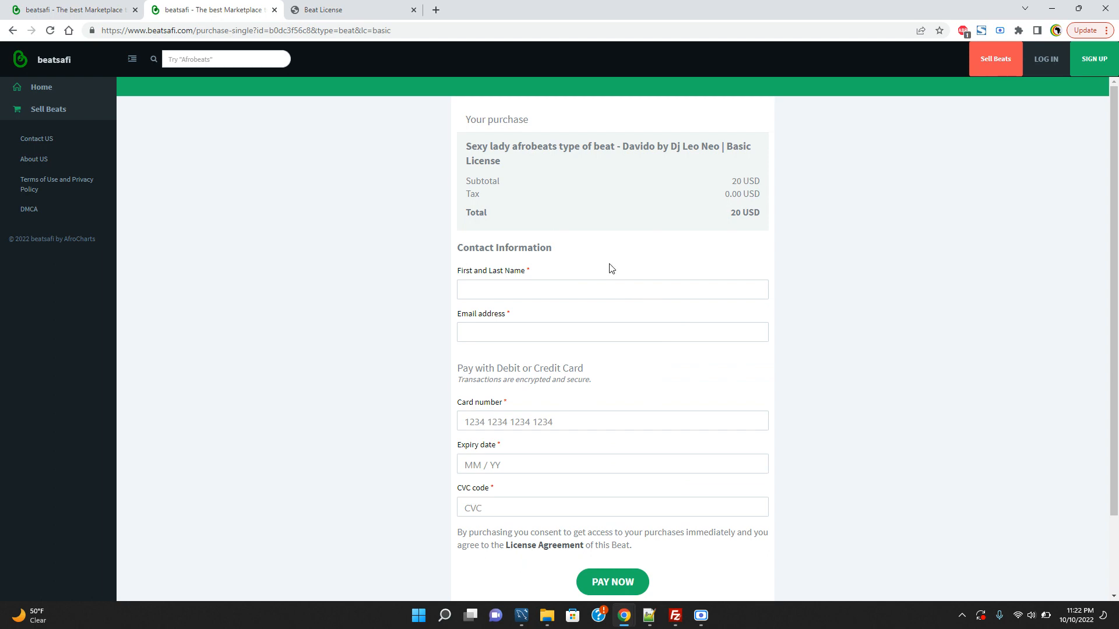
Step: Return to the beat's public page and review its Basic, Premium, Premium Plus and exclusive rights license offers
left_click(12, 30)
scroll(985, 452, "down", 2)
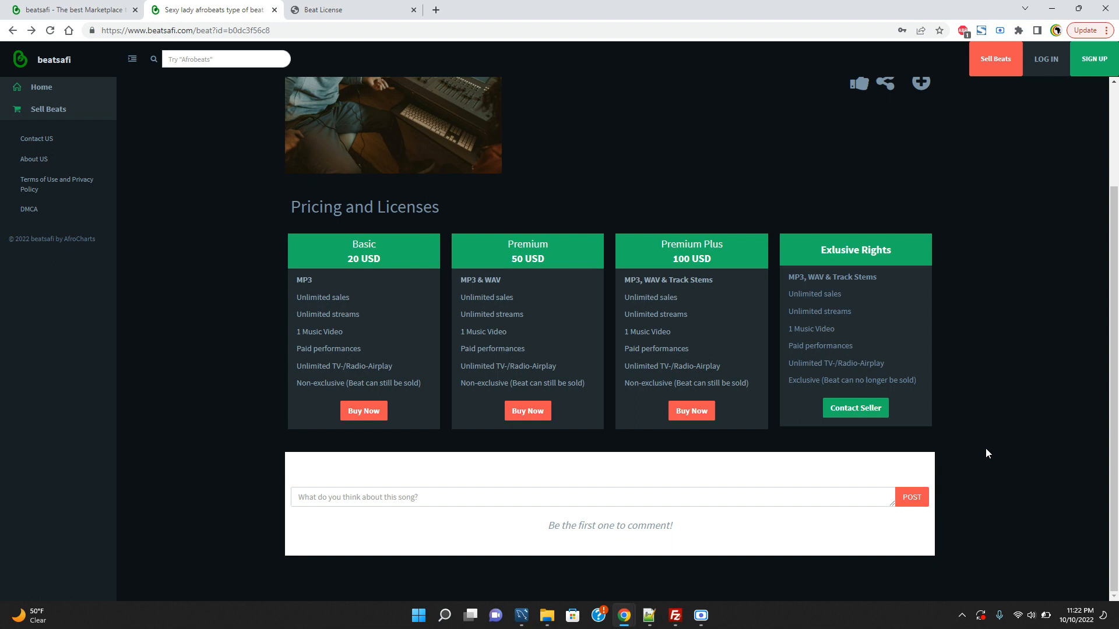
scroll(985, 452, "up", 2)
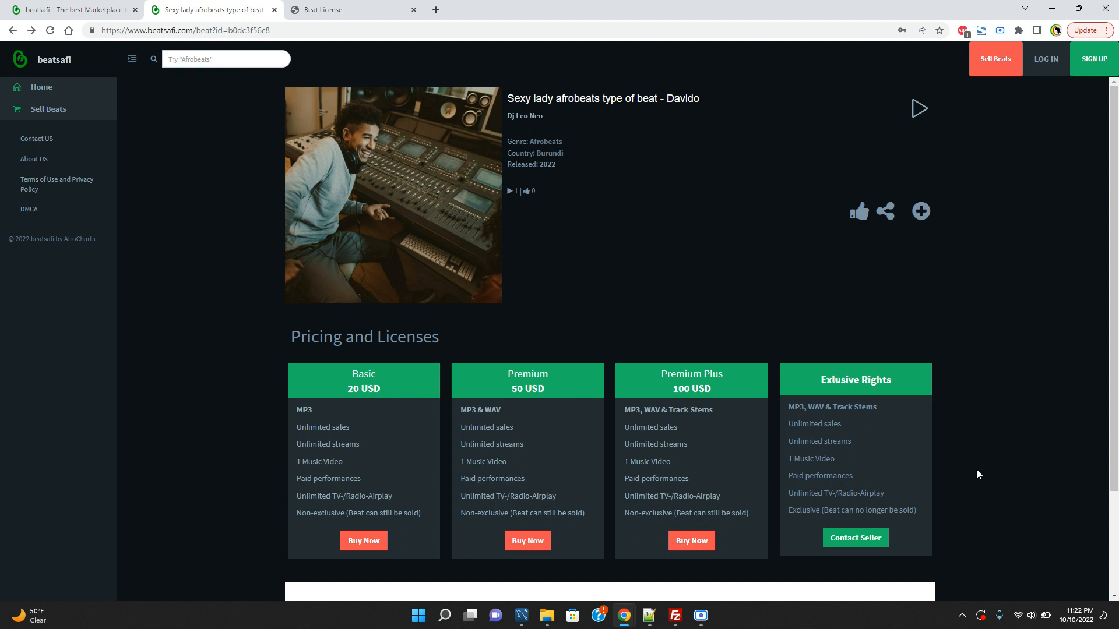
mouse_move(706, 624)
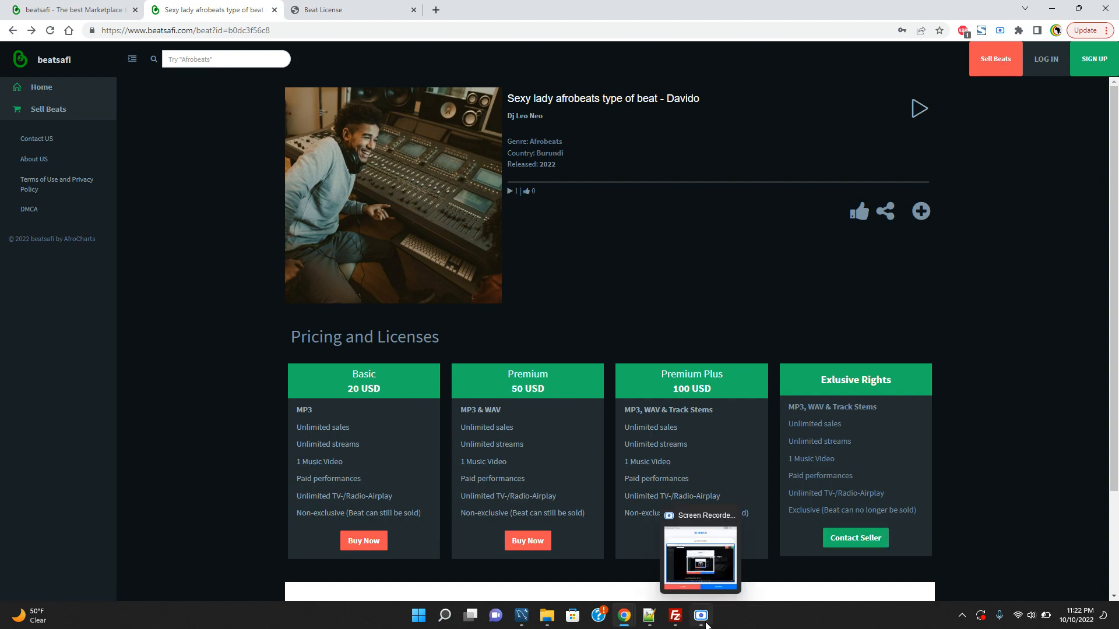